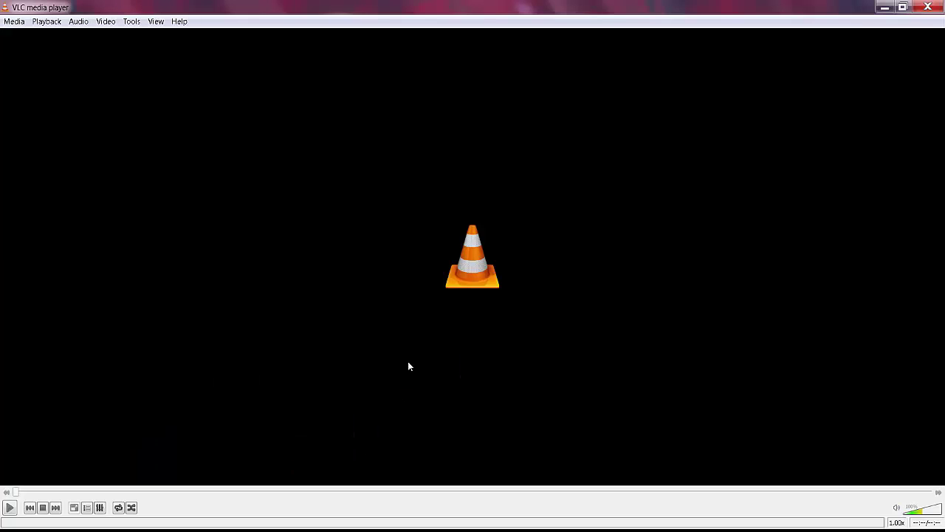
Step: Play the jellyfish video Sequence 01.mov in VLC and show it full screen
{"action": "left_click", "coordinate": [10, 508]}
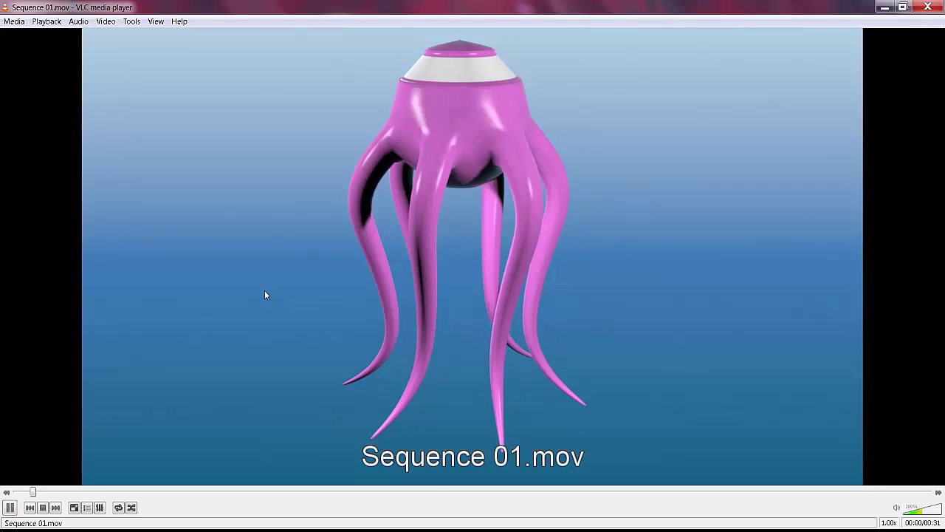
{"action": "double_click", "coordinate": [451, 286]}
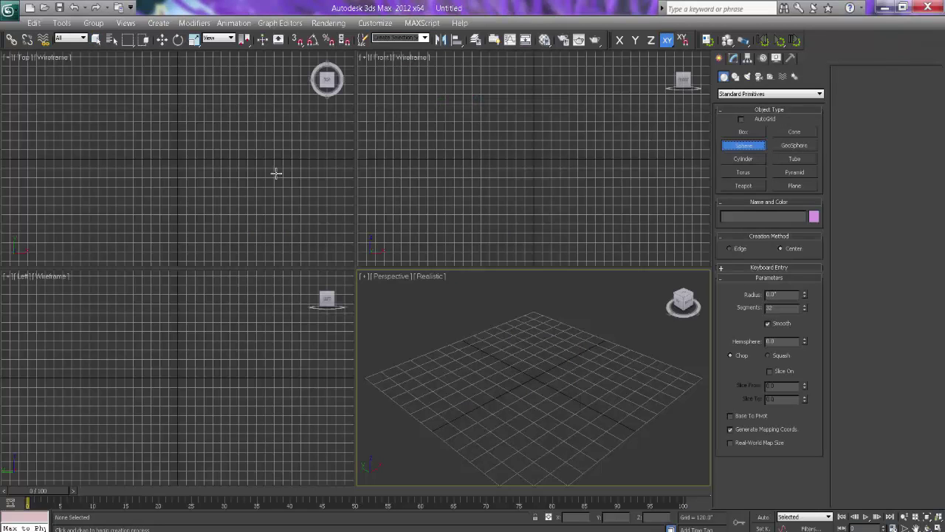
Step: Create a sphere in the Top view and set its segments to 12
{"action": "left_click_drag", "start_coordinate": [175, 161], "coordinate": [186, 186]}
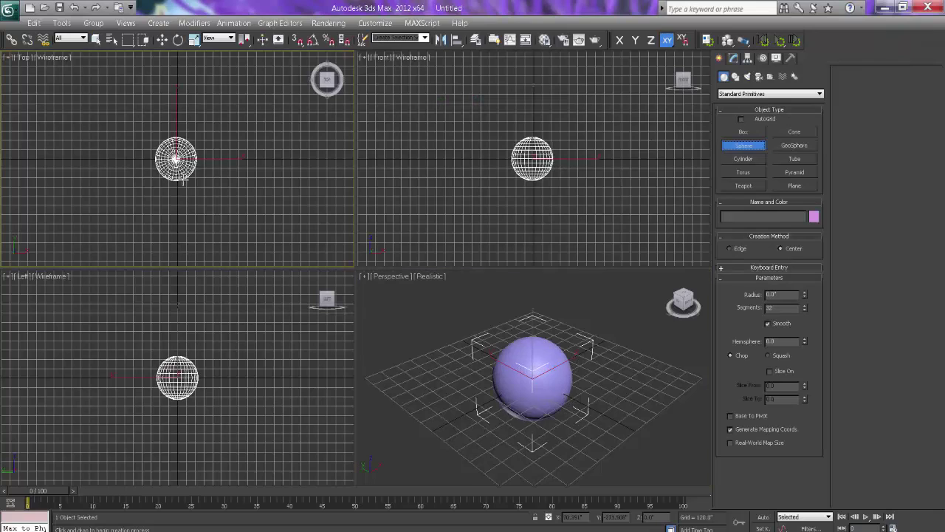
{"action": "left_click", "coordinate": [489, 369]}
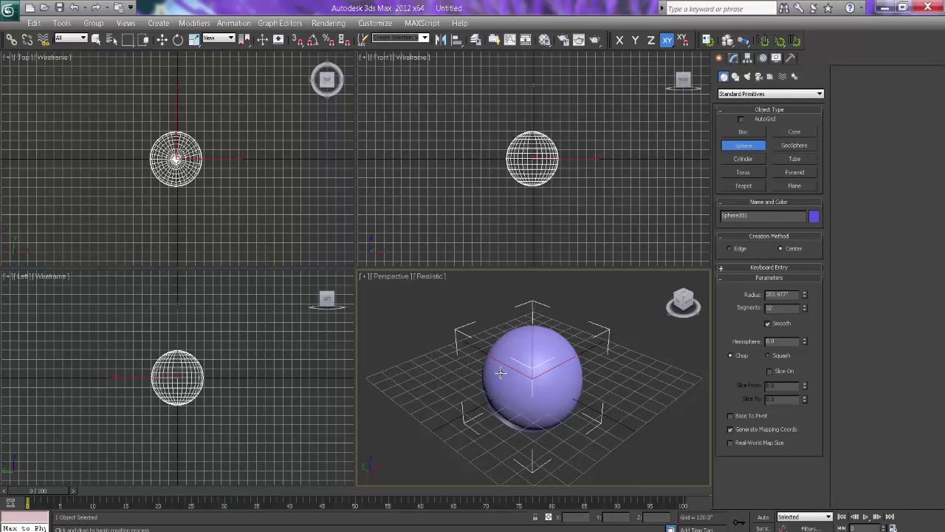
{"action": "key", "text": "w"}
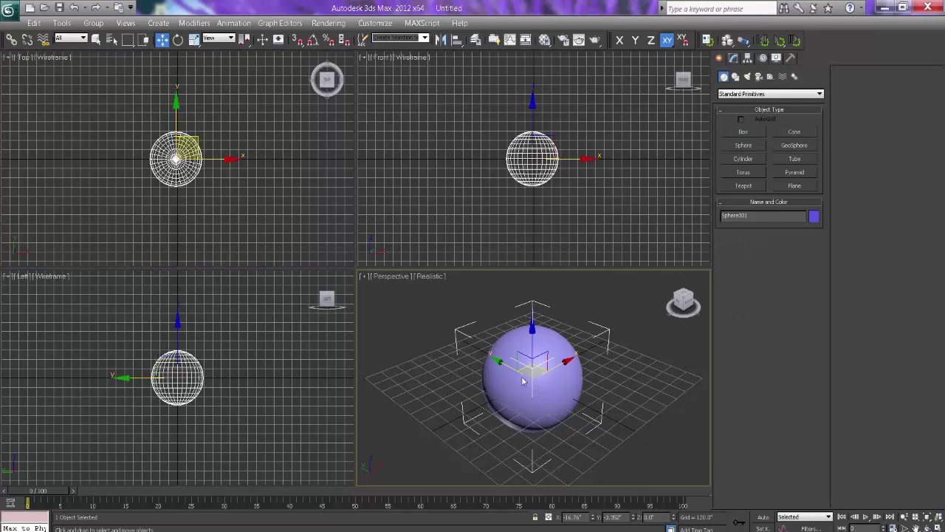
{"action": "left_click", "coordinate": [732, 59]}
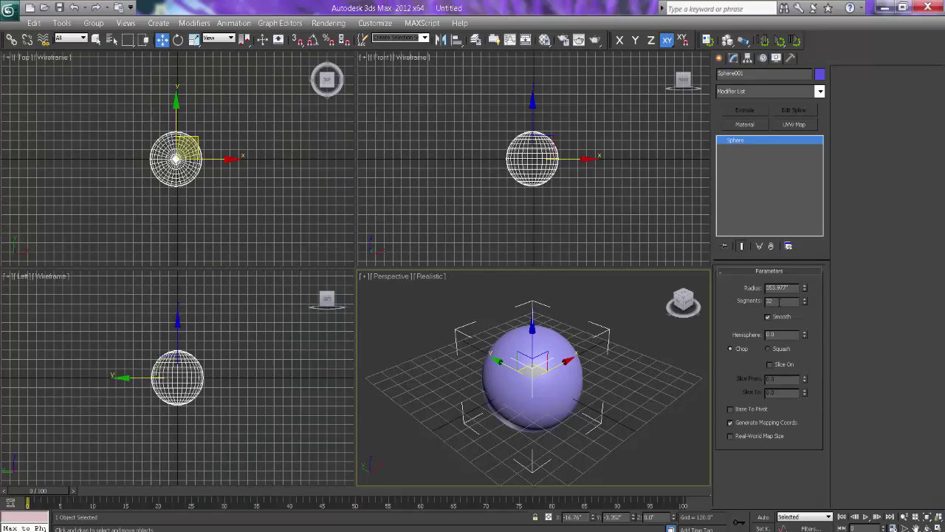
{"action": "type", "text": "12"}
{"action": "key", "text": "Return"}
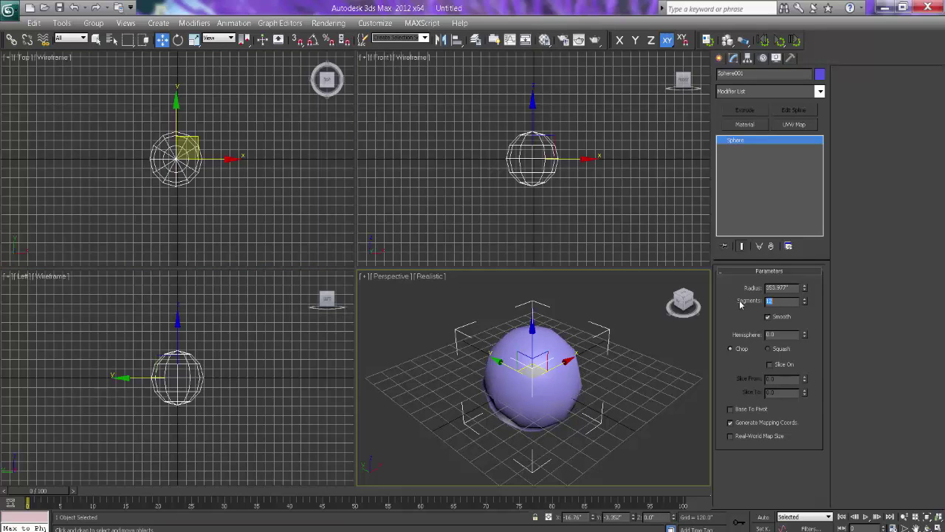
Step: Raise the sphere along Z to about 553.768 above the grid
{"action": "right_click", "coordinate": [573, 378]}
{"action": "mouse_move", "coordinate": [532, 331]}
{"action": "left_mouse_down"}
{"action": "mouse_move", "coordinate": [536, 318]}
{"action": "mouse_move", "coordinate": [545, 328]}
{"action": "left_mouse_up"}
{"action": "left_click_drag", "start_coordinate": [532, 372], "coordinate": [536, 223]}
{"action": "middle_click_drag", "start_coordinate": [536, 145], "coordinate": [530, 156]}
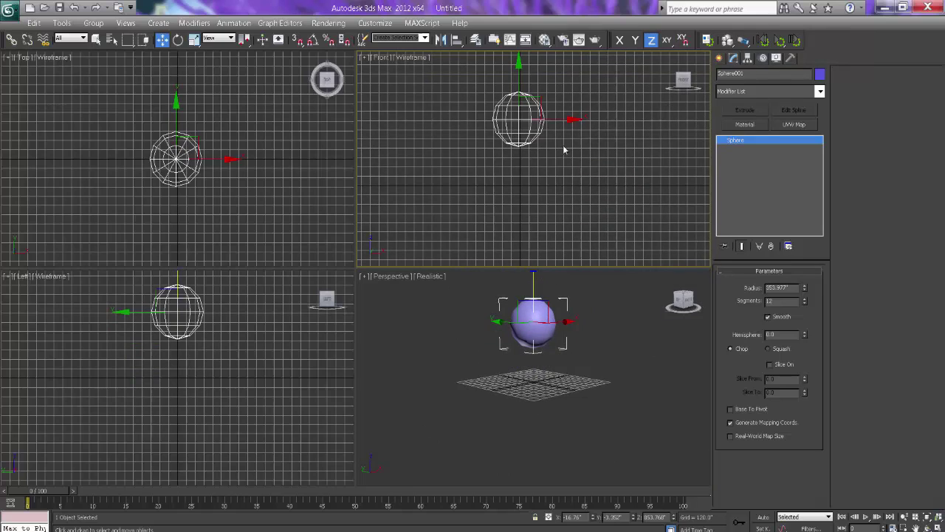
{"action": "left_click", "coordinate": [720, 57]}
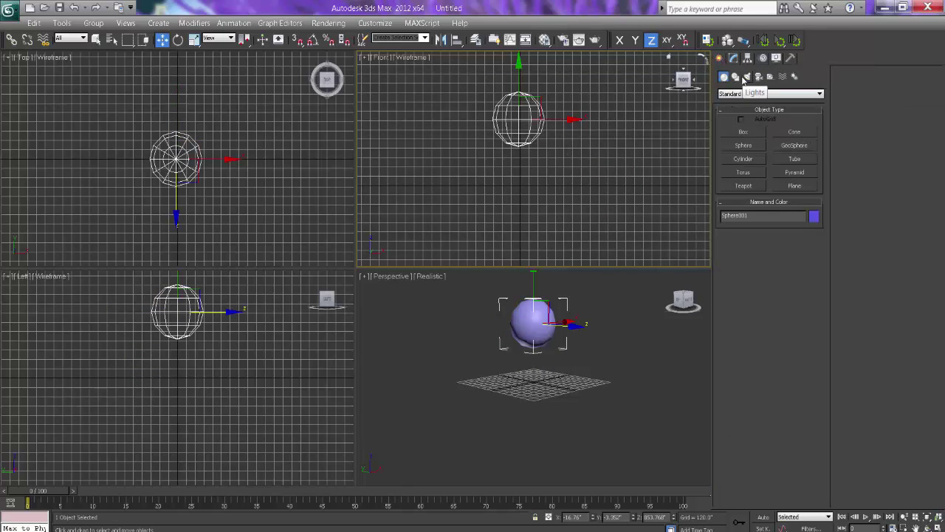
Step: Draw a three-point curved Line spline hanging from the sphere's edge in the maximized Front view
{"action": "left_click", "coordinate": [735, 77]}
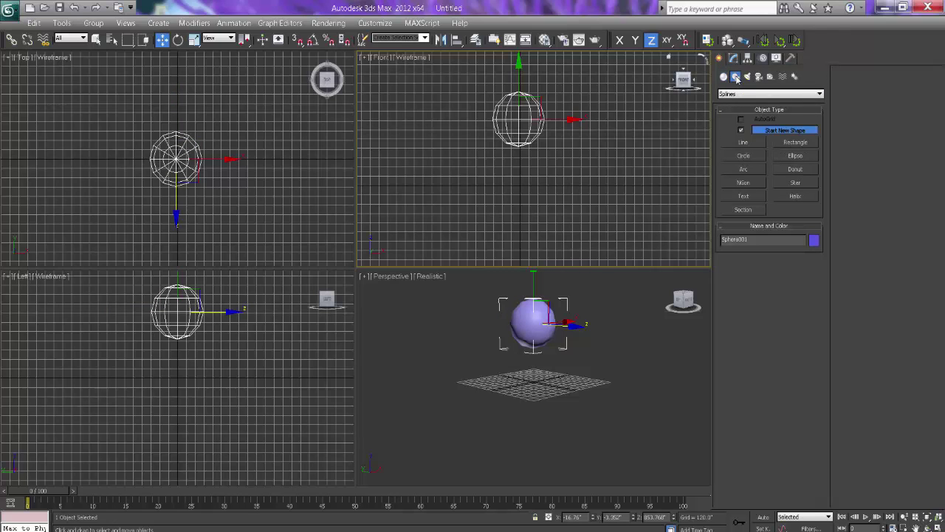
{"action": "left_click", "coordinate": [752, 143]}
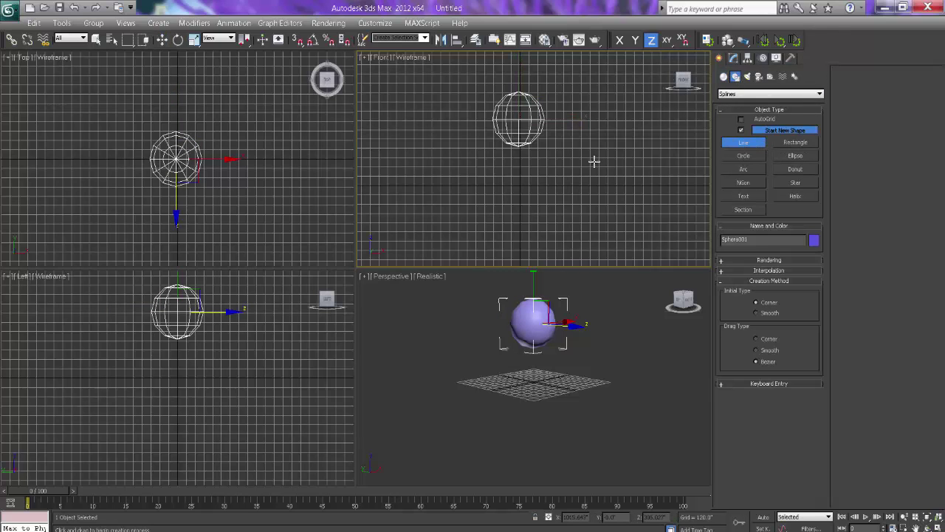
{"action": "scroll", "coordinate": [598, 177], "scroll_direction": "up", "scroll_amount": 3}
{"action": "key", "text": "alt+w"}
{"action": "middle_click_drag", "start_coordinate": [593, 196], "coordinate": [453, 214]}
{"action": "scroll", "coordinate": [448, 211], "scroll_direction": "down", "scroll_amount": 2}
{"action": "left_click", "coordinate": [415, 194]}
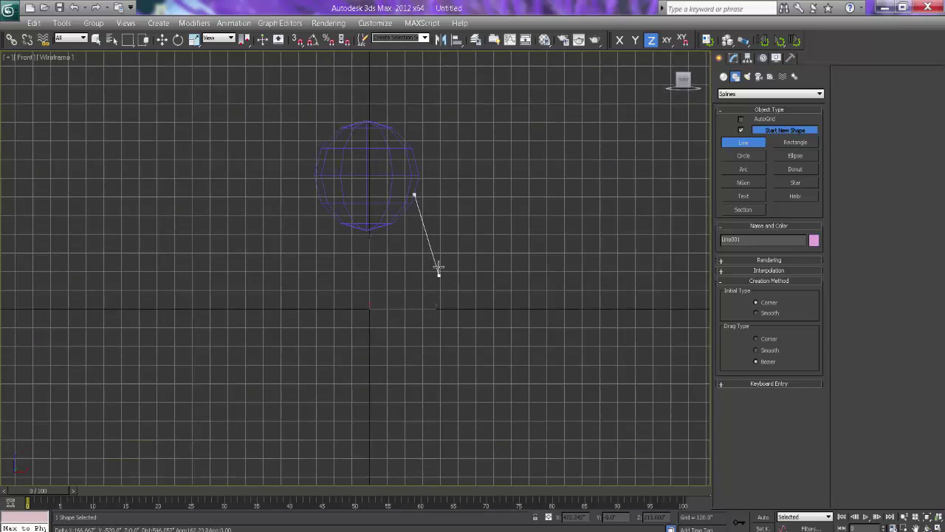
{"action": "left_click_drag", "start_coordinate": [438, 263], "coordinate": [430, 280]}
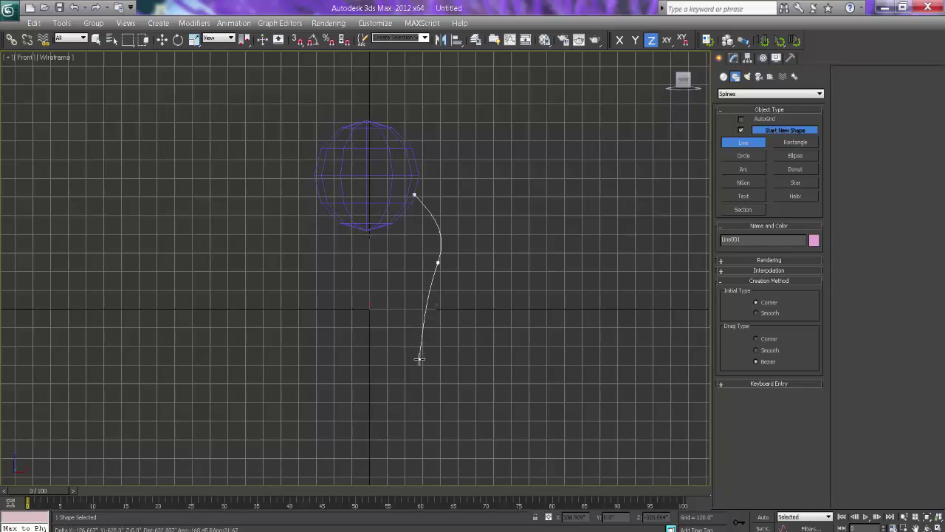
{"action": "left_click_drag", "start_coordinate": [421, 361], "coordinate": [470, 399]}
{"action": "right_click", "coordinate": [471, 399]}
{"action": "right_click", "coordinate": [483, 270]}
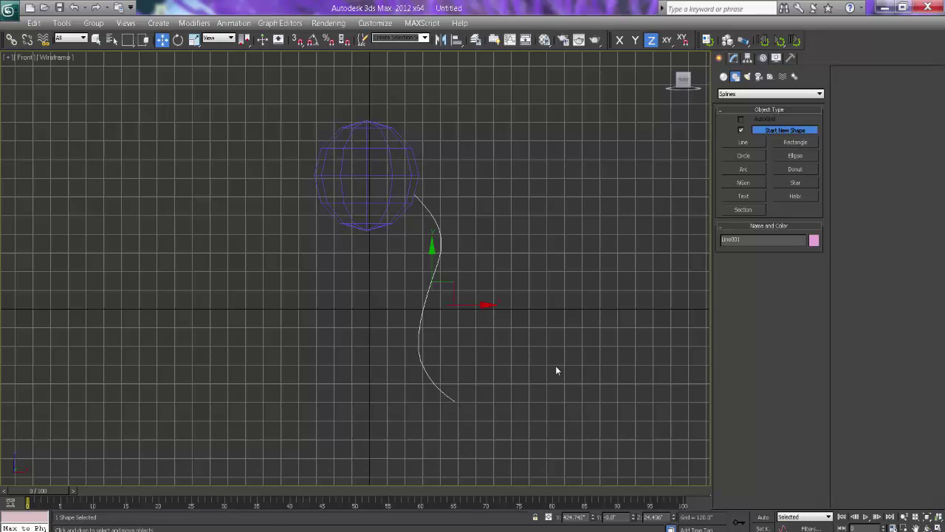
Step: In the Top view, clone the tentacle line, move the copy aside, then delete it
{"action": "key", "text": "t"}
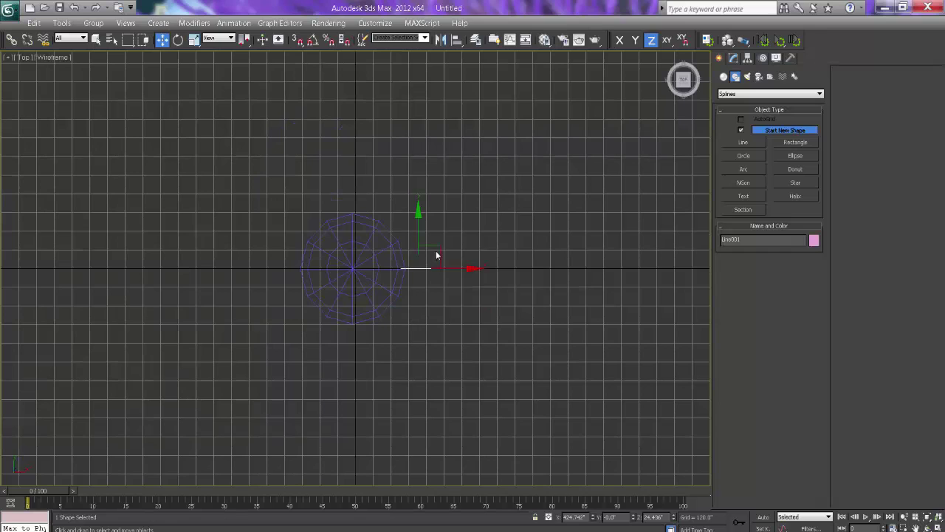
{"action": "left_click_drag", "start_coordinate": [435, 251], "coordinate": [428, 210], "text": "shift"}
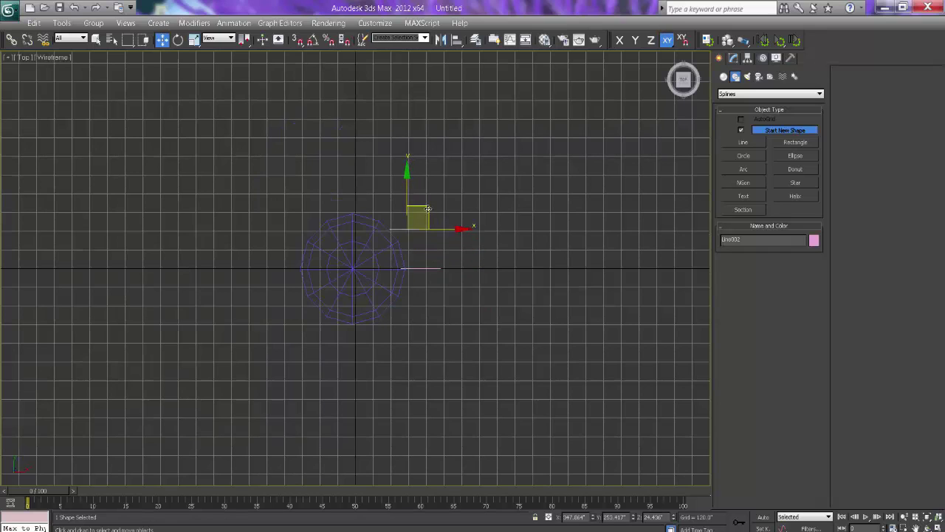
{"action": "left_click", "coordinate": [486, 329]}
{"action": "mouse_move", "coordinate": [429, 224]}
{"action": "left_mouse_down"}
{"action": "mouse_move", "coordinate": [338, 201]}
{"action": "mouse_move", "coordinate": [302, 266]}
{"action": "mouse_move", "coordinate": [344, 330]}
{"action": "mouse_move", "coordinate": [378, 340]}
{"action": "left_mouse_up"}
{"action": "key", "text": "Delete"}
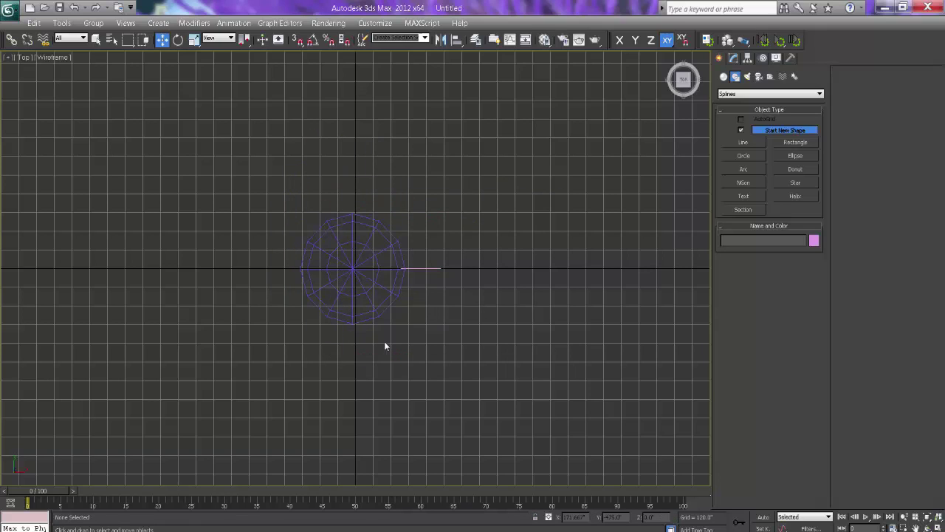
Step: Select Line001 and rotate it about its Z axis
{"action": "left_click", "coordinate": [431, 270]}
{"action": "key", "text": "e"}
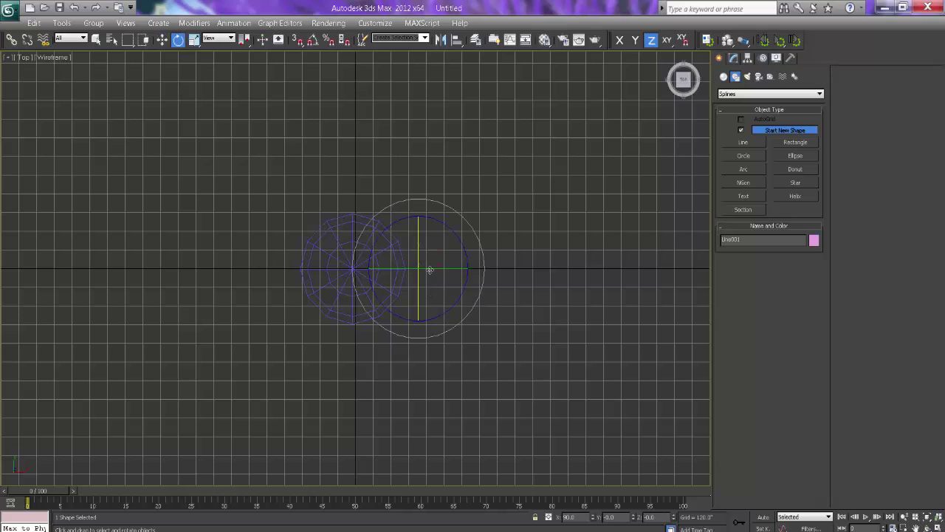
{"action": "left_click_drag", "start_coordinate": [457, 243], "coordinate": [462, 282]}
{"action": "left_click", "coordinate": [474, 303]}
{"action": "key", "text": "ctrl+z"}
{"action": "scroll", "coordinate": [352, 270], "scroll_direction": "up", "scroll_amount": 5}
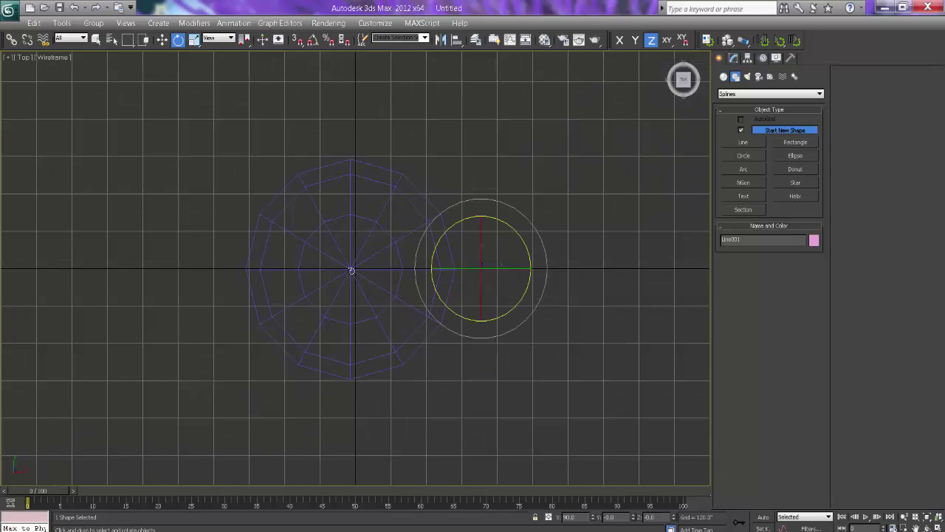
{"action": "key", "text": "w"}
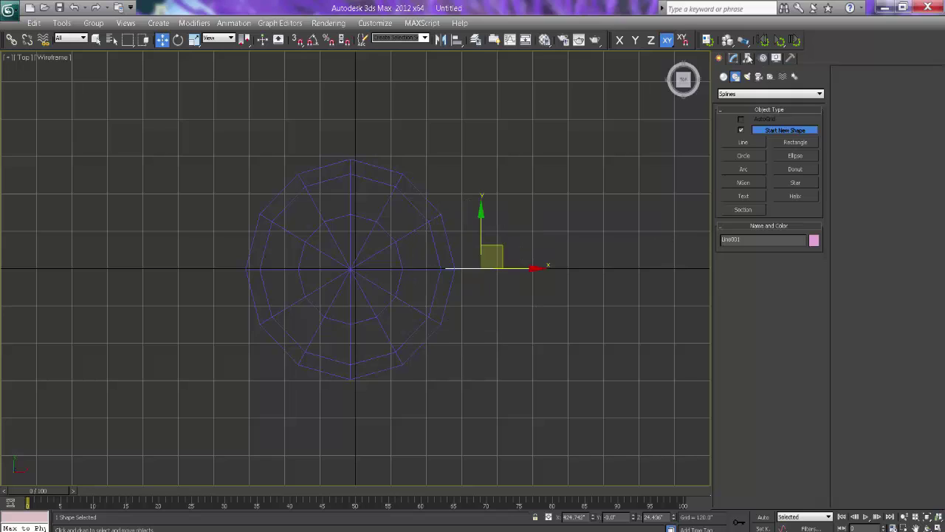
Step: With Affect Pivot Only, align Line001's pivot to Sphere001's pivot point on X, Y and Z
{"action": "left_click", "coordinate": [748, 58]}
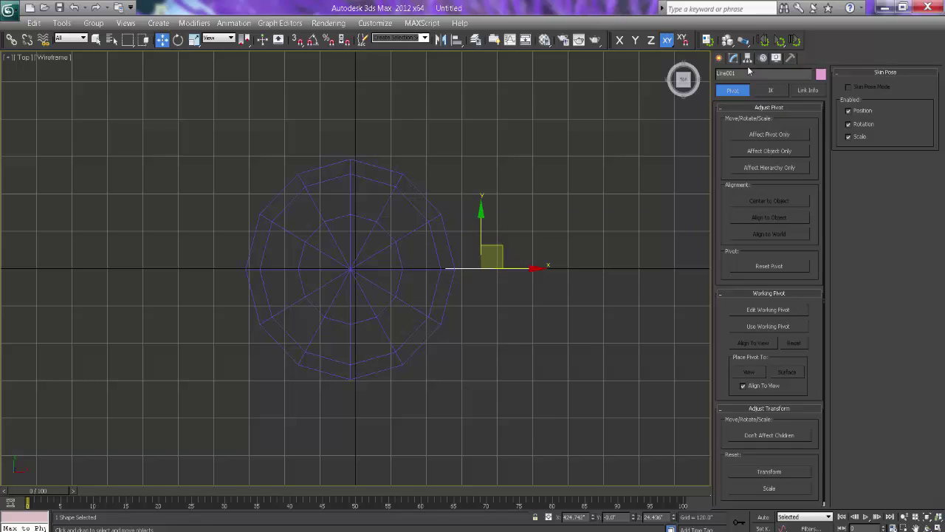
{"action": "left_click", "coordinate": [768, 134]}
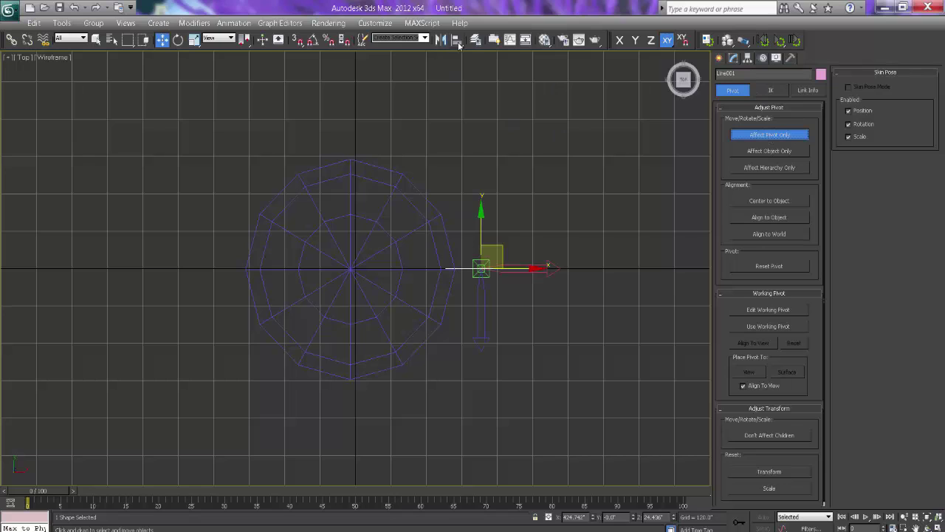
{"action": "left_click", "coordinate": [456, 40]}
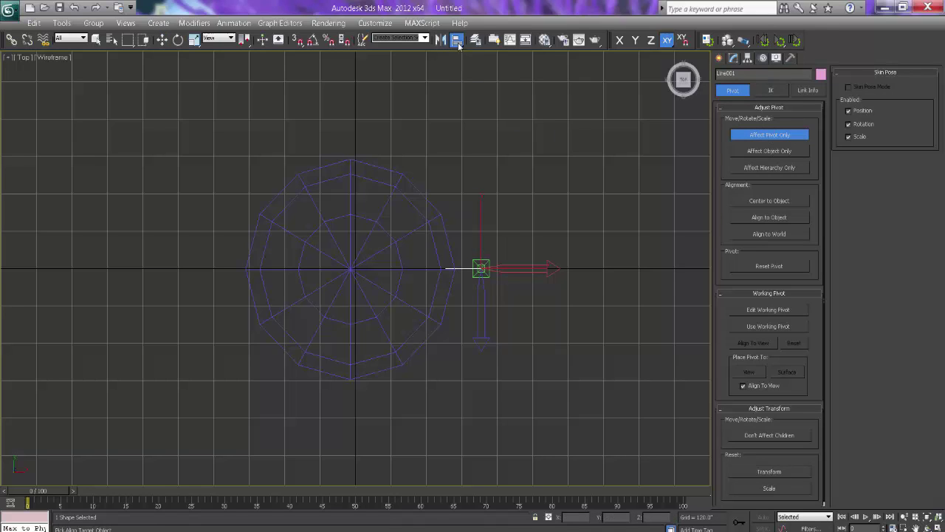
{"action": "left_click", "coordinate": [364, 178]}
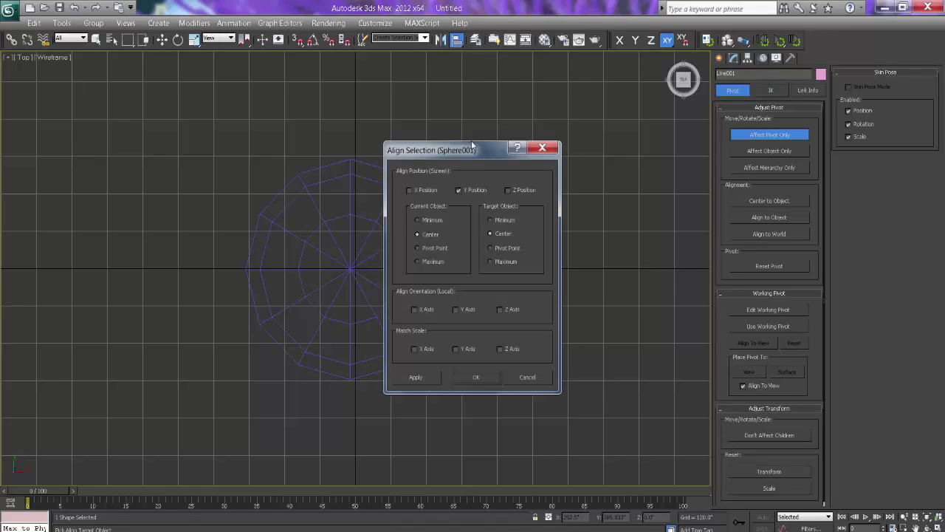
{"action": "left_click_drag", "start_coordinate": [474, 145], "coordinate": [608, 133]}
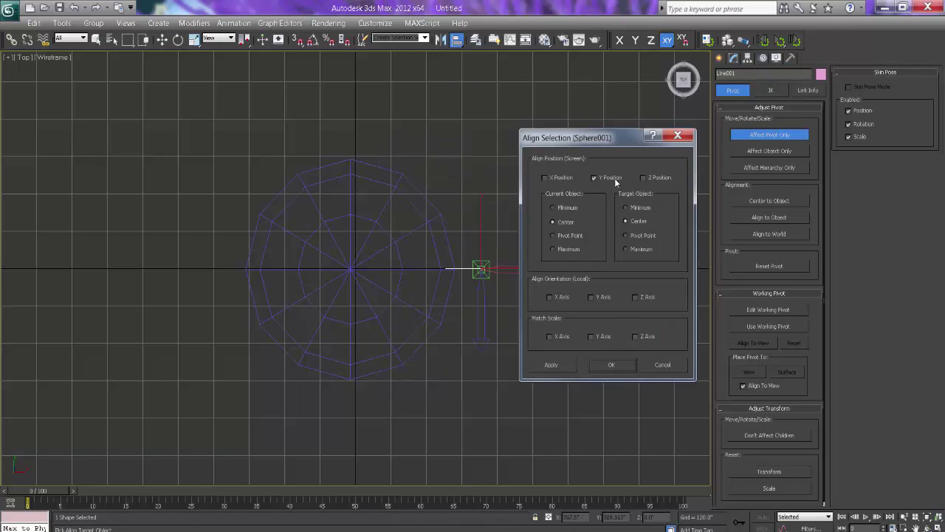
{"action": "left_click", "coordinate": [555, 178]}
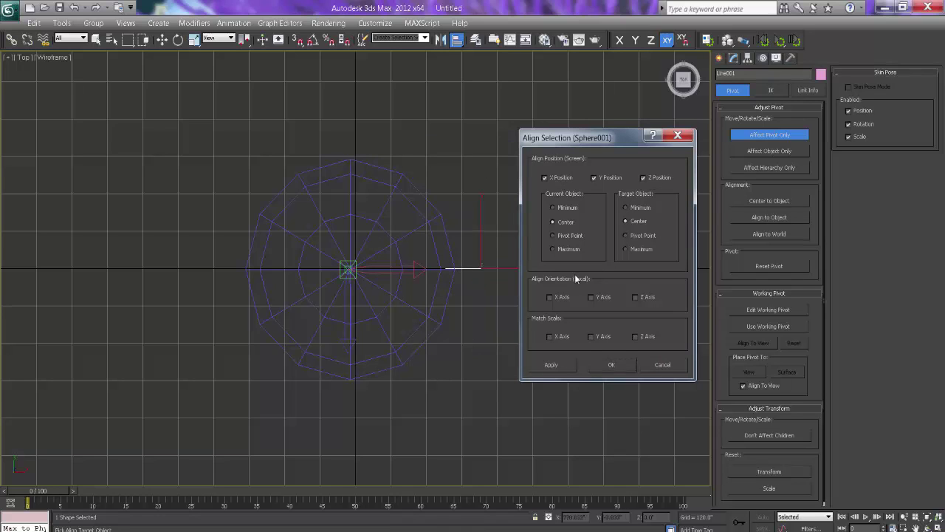
{"action": "left_click", "coordinate": [553, 234]}
{"action": "left_click", "coordinate": [626, 235]}
{"action": "left_click", "coordinate": [616, 362]}
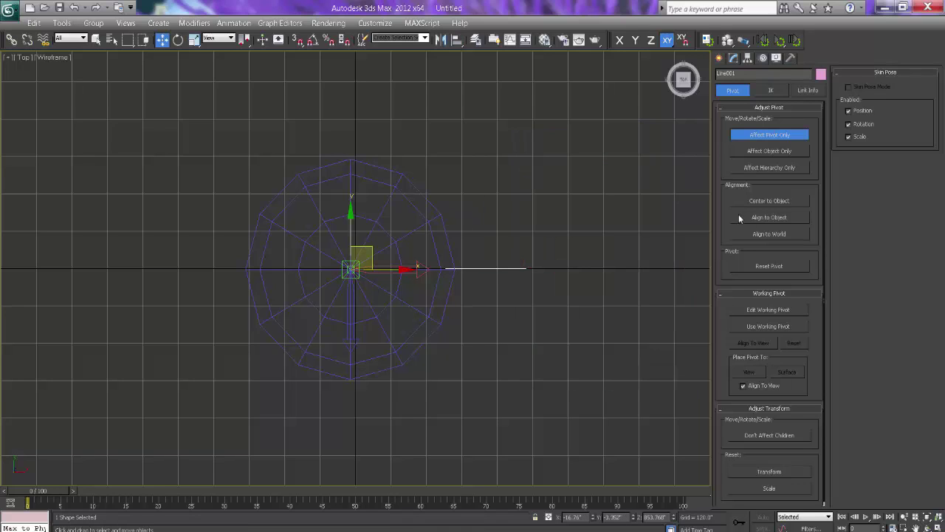
{"action": "left_click", "coordinate": [740, 136]}
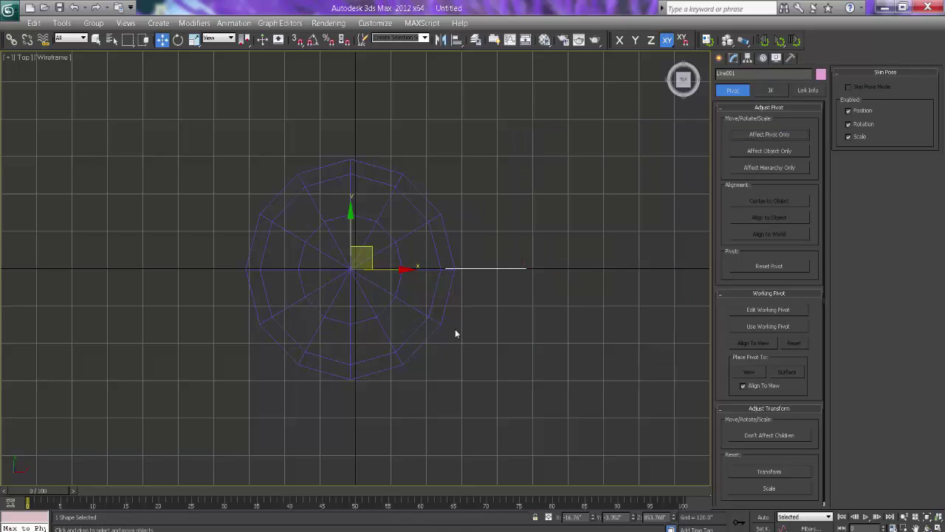
Step: Rotate the tentacle line about 41° around the sphere's centre
{"action": "key", "text": "e"}
{"action": "left_click_drag", "start_coordinate": [394, 240], "coordinate": [426, 232]}
{"action": "key", "text": "ctrl+z"}
{"action": "left_click", "coordinate": [502, 269]}
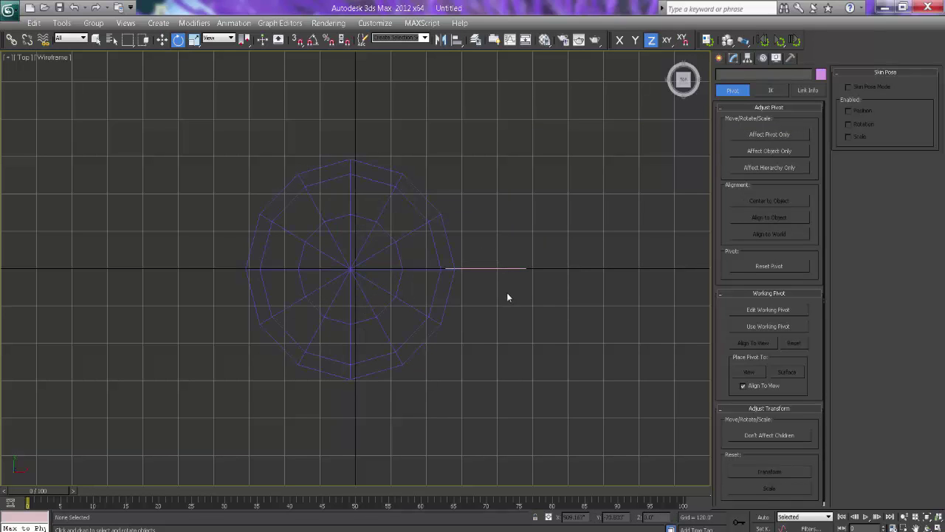
{"action": "left_click", "coordinate": [493, 267]}
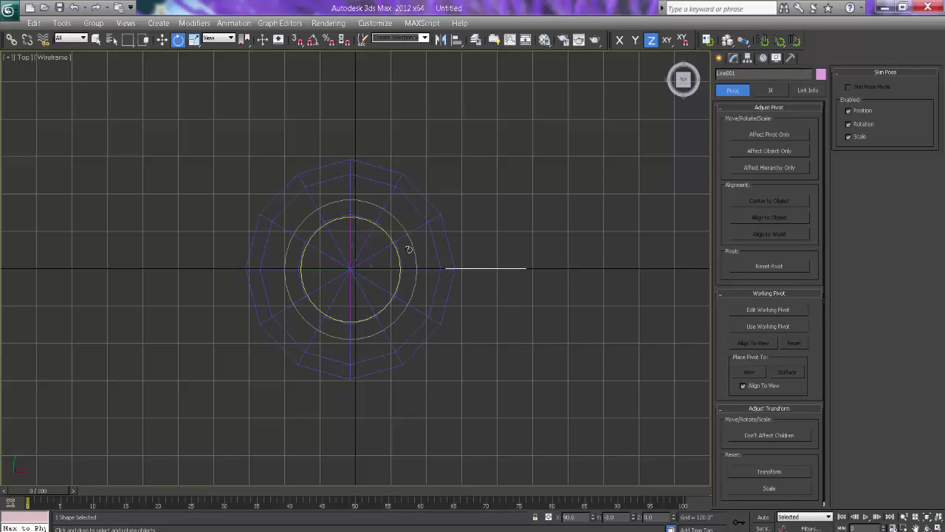
{"action": "mouse_move", "coordinate": [394, 245]}
{"action": "left_mouse_down"}
{"action": "mouse_move", "coordinate": [348, 169]}
{"action": "mouse_move", "coordinate": [380, 195]}
{"action": "mouse_move", "coordinate": [395, 259]}
{"action": "mouse_move", "coordinate": [393, 244]}
{"action": "left_mouse_up"}
Step: Shift-rotate five copies of the tentacle around the sphere, starting at -55.29°
{"action": "left_click_drag", "start_coordinate": [387, 235], "coordinate": [405, 300], "text": "shift"}
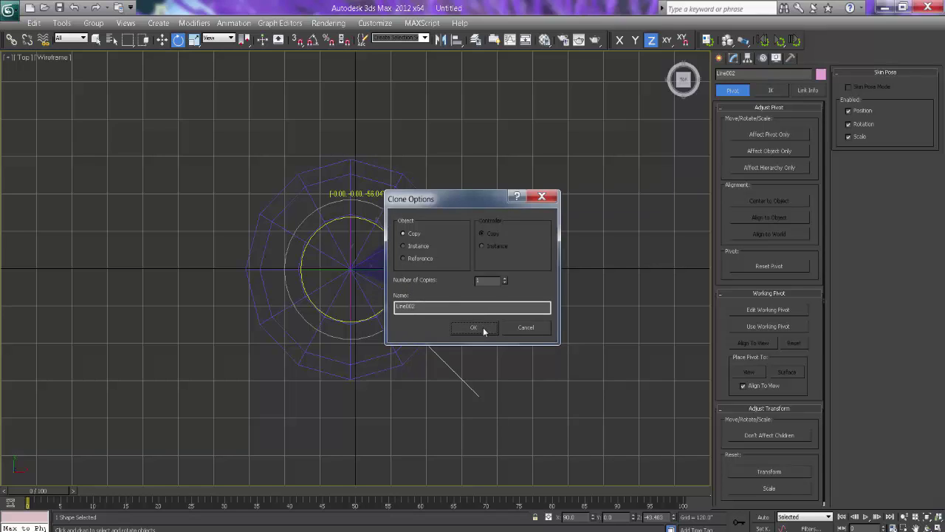
{"action": "left_click", "coordinate": [484, 329]}
{"action": "left_click_drag", "start_coordinate": [377, 228], "coordinate": [410, 319], "text": "shift"}
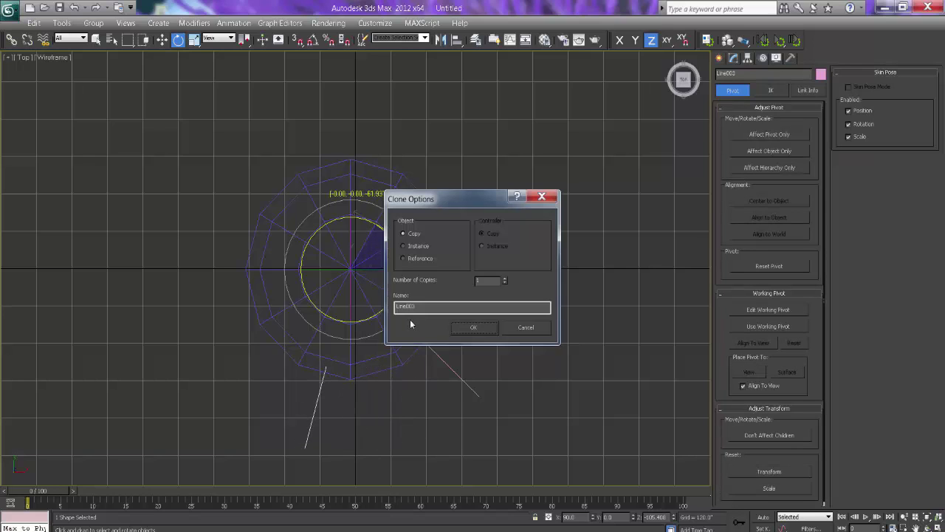
{"action": "left_click", "coordinate": [456, 332]}
{"action": "left_click_drag", "start_coordinate": [382, 231], "coordinate": [405, 302], "text": "shift"}
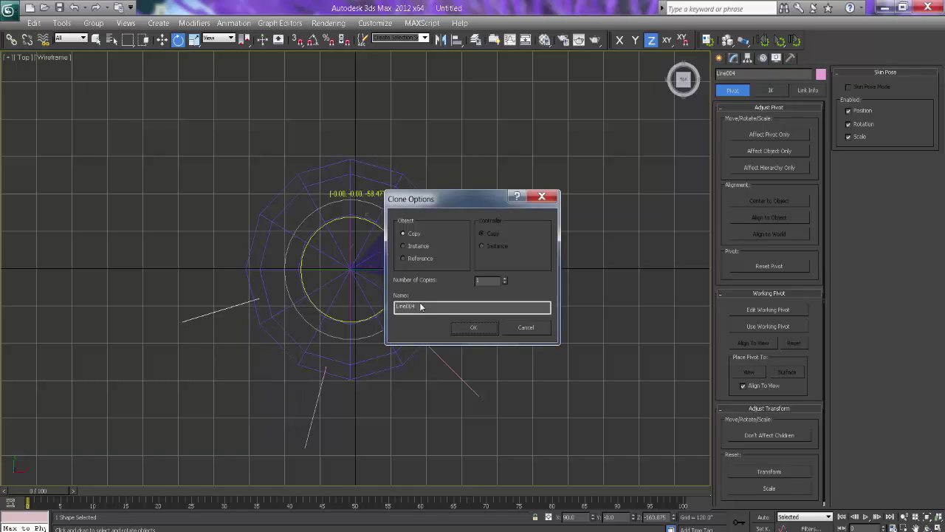
{"action": "left_click", "coordinate": [462, 323]}
{"action": "left_click_drag", "start_coordinate": [383, 230], "coordinate": [405, 299], "text": "shift"}
{"action": "left_click", "coordinate": [463, 323]}
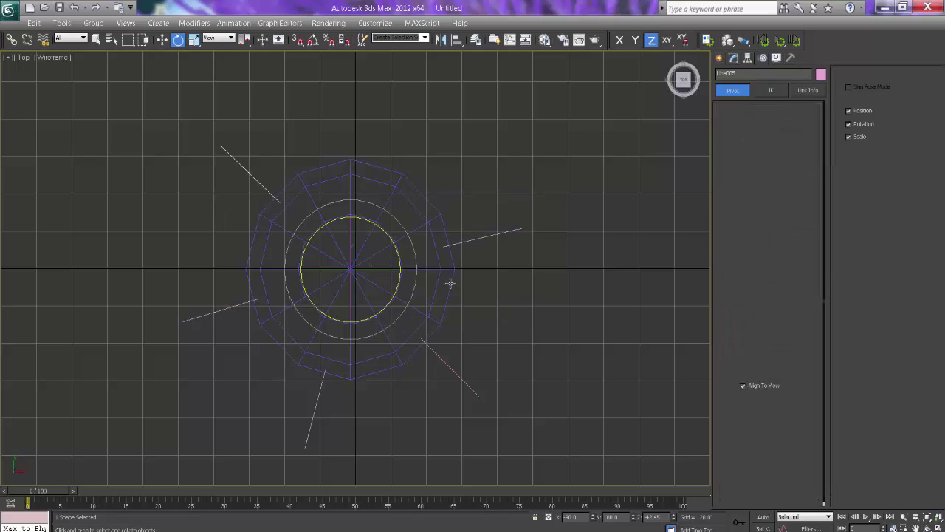
{"action": "left_click_drag", "start_coordinate": [376, 224], "coordinate": [407, 299], "text": "shift"}
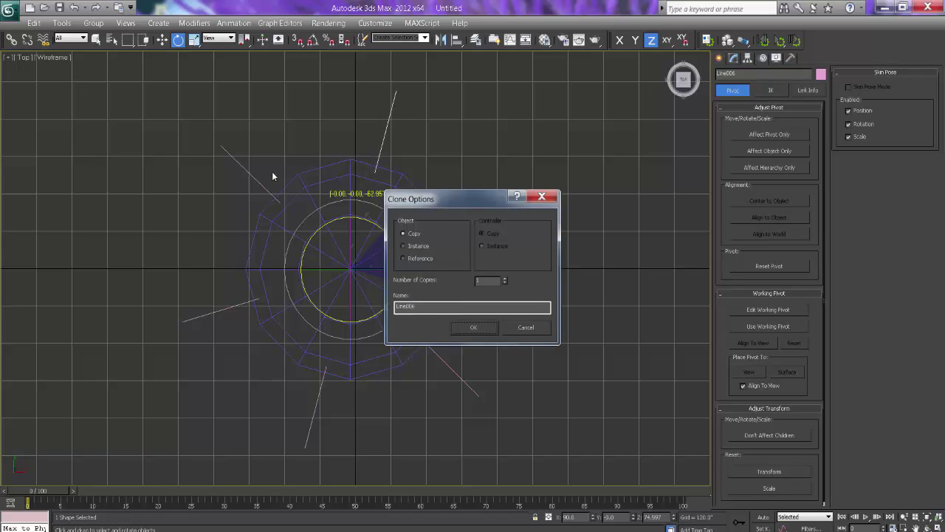
{"action": "left_click", "coordinate": [460, 328]}
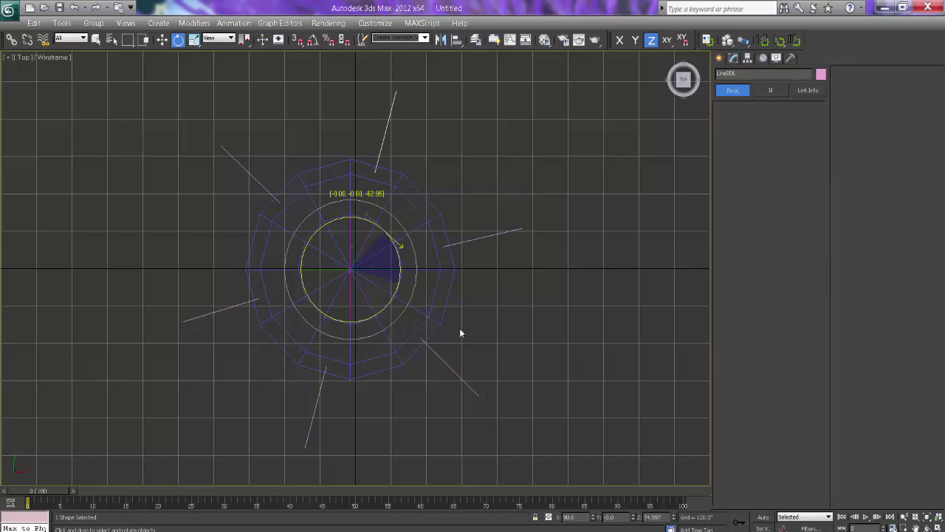
Step: Slightly rotate the upper-left and lower lines to even the tentacle spacing
{"action": "left_click", "coordinate": [250, 175]}
{"action": "mouse_move", "coordinate": [394, 246]}
{"action": "left_mouse_down"}
{"action": "mouse_move", "coordinate": [397, 261]}
{"action": "mouse_move", "coordinate": [368, 262]}
{"action": "mouse_move", "coordinate": [393, 246]}
{"action": "left_mouse_up"}
{"action": "left_click", "coordinate": [219, 309]}
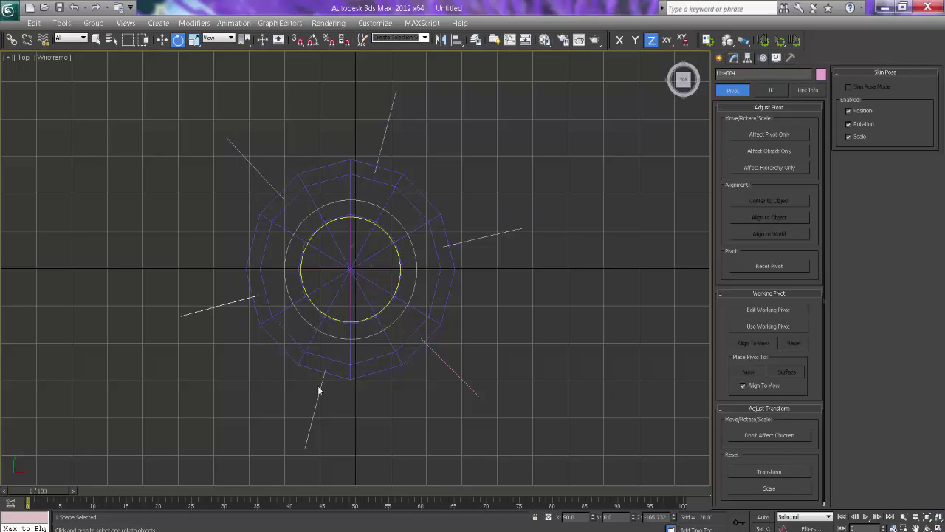
{"action": "left_click_drag", "start_coordinate": [292, 401], "coordinate": [294, 401]}
{"action": "left_click_drag", "start_coordinate": [385, 234], "coordinate": [391, 283]}
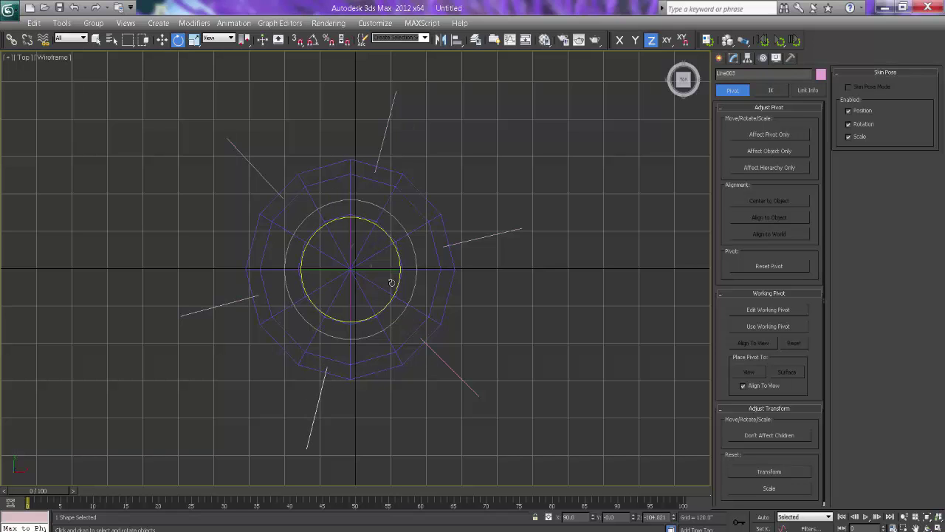
Step: Switch to an angled Perspective view with Realistic shading
{"action": "left_click", "coordinate": [431, 349]}
{"action": "key", "text": "p"}
{"action": "scroll", "coordinate": [461, 287], "scroll_direction": "up", "scroll_amount": 3}
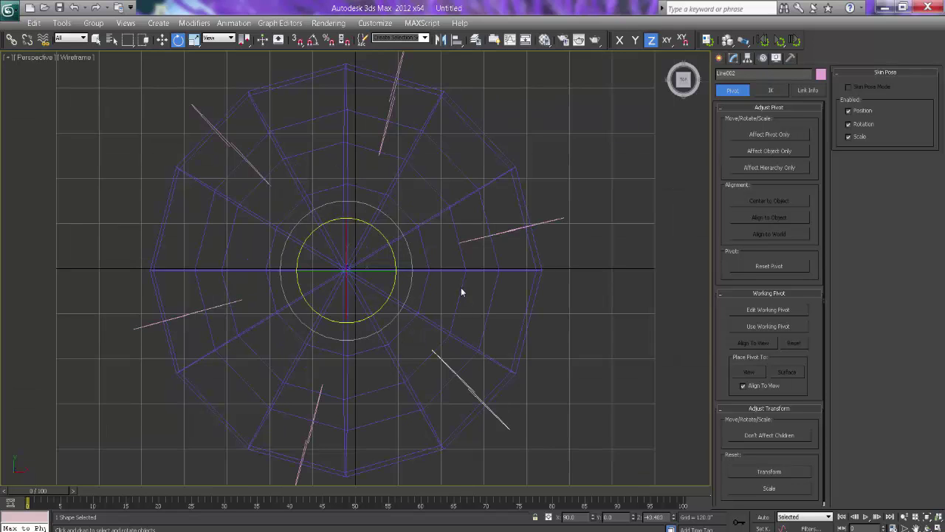
{"action": "scroll", "coordinate": [461, 344], "scroll_direction": "down", "scroll_amount": 4}
{"action": "mouse_move", "coordinate": [461, 344]}
{"action": "middle_mouse_down", "text": "alt"}
{"action": "mouse_move", "coordinate": [444, 269]}
{"action": "mouse_move", "coordinate": [458, 311]}
{"action": "mouse_move", "coordinate": [382, 322]}
{"action": "mouse_move", "coordinate": [486, 297]}
{"action": "mouse_move", "coordinate": [364, 298]}
{"action": "mouse_move", "coordinate": [397, 327]}
{"action": "middle_mouse_up", "text": "alt"}
{"action": "key", "text": "F3"}
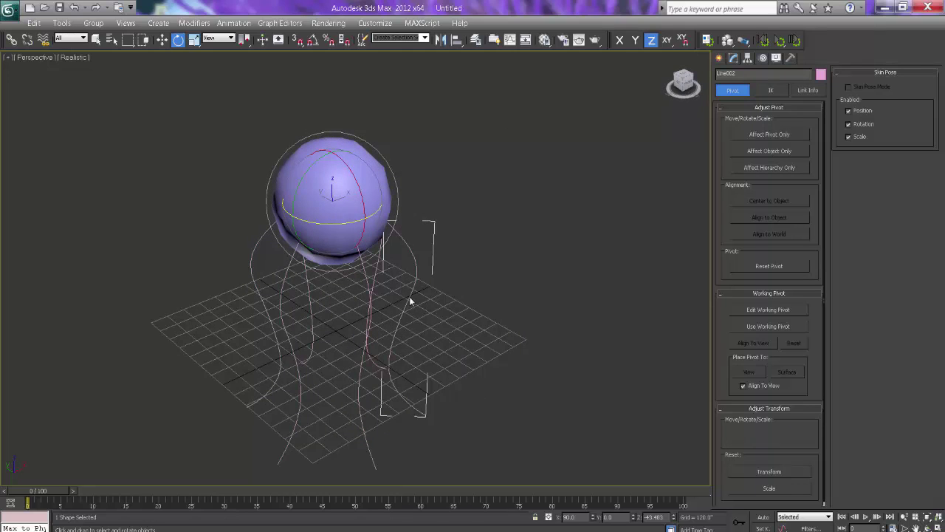
Step: Select the sphere and turn on Edged Faces to show its polygon edges
{"action": "left_click", "coordinate": [436, 169]}
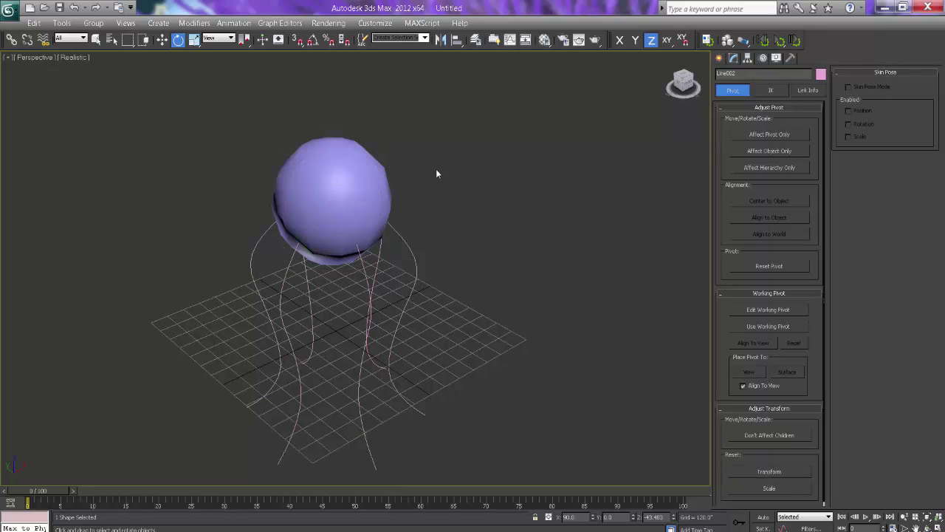
{"action": "left_click", "coordinate": [364, 159]}
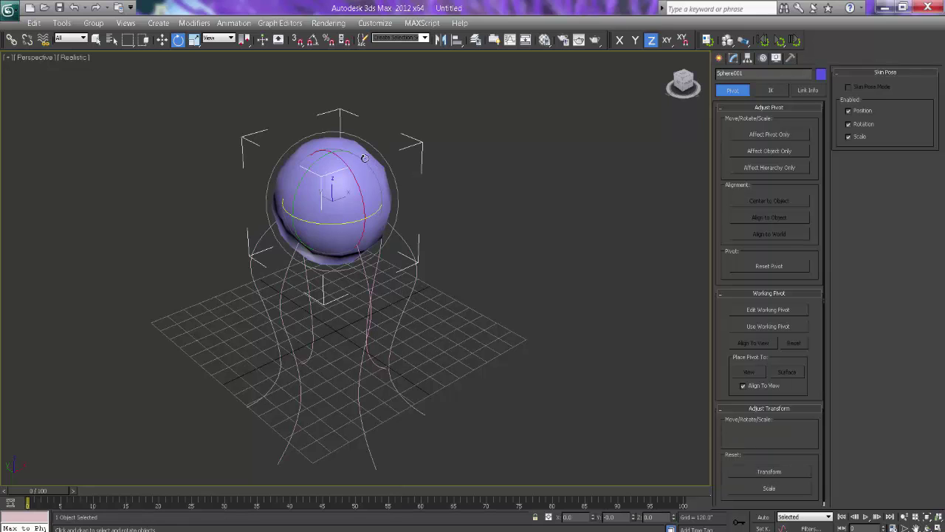
{"action": "key", "text": "F4"}
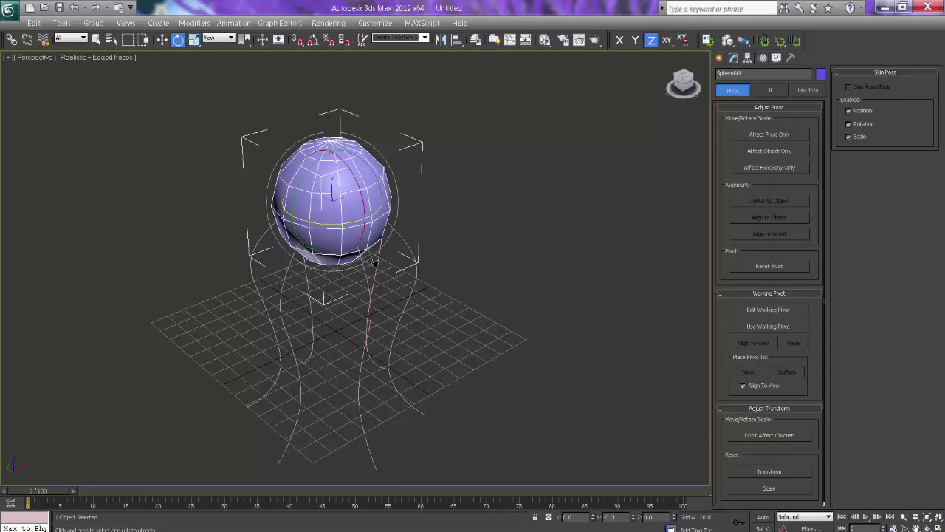
{"action": "middle_click_drag", "start_coordinate": [375, 263], "coordinate": [382, 263], "text": "alt"}
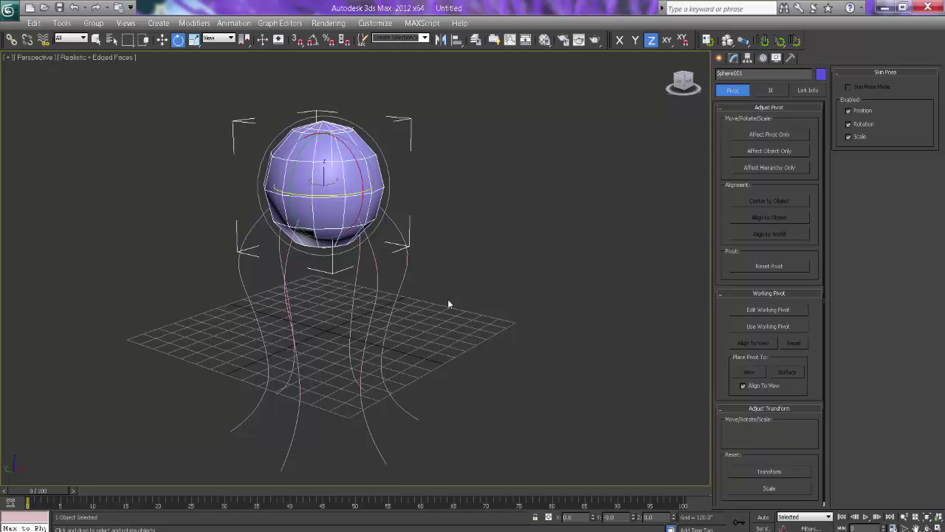
{"action": "left_click", "coordinate": [459, 268]}
{"action": "key", "text": "ctrl+z"}
Step: Convert Sphere001 to Editable Poly and select a side polygon at Polygon level
{"action": "right_click", "coordinate": [330, 170]}
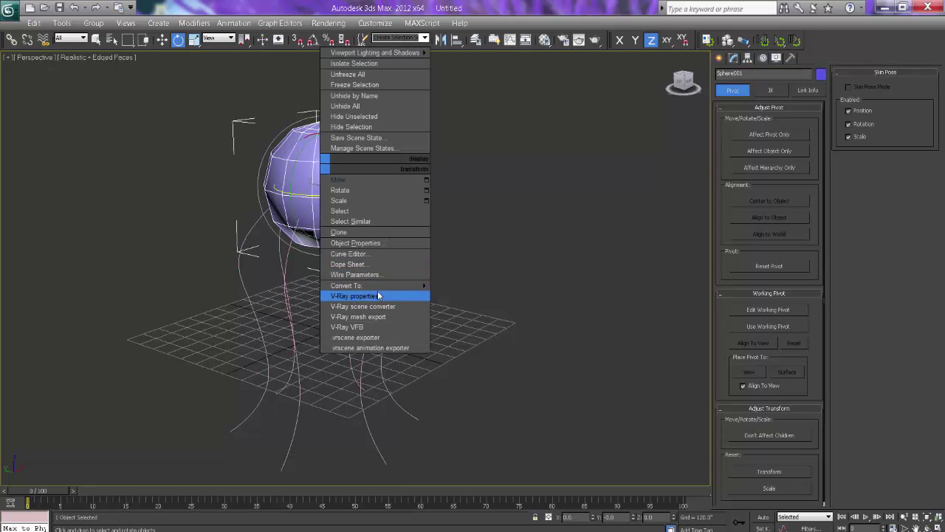
{"action": "mouse_move", "coordinate": [382, 286]}
{"action": "left_click", "coordinate": [480, 295]}
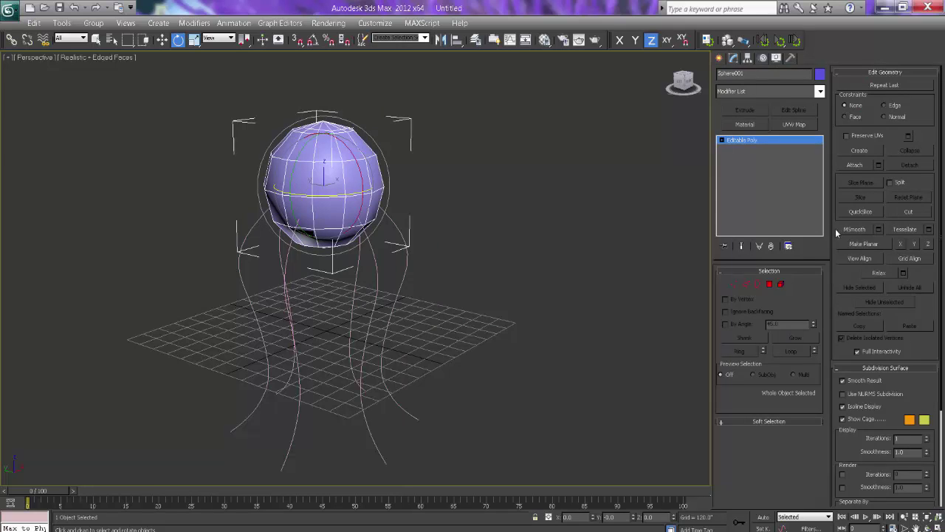
{"action": "left_click", "coordinate": [770, 285]}
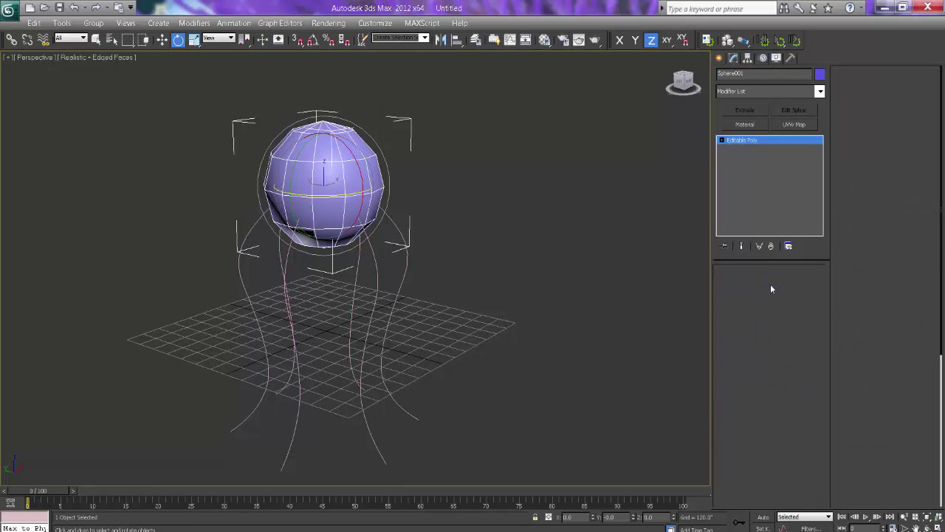
{"action": "middle_click_drag", "start_coordinate": [455, 262], "coordinate": [413, 264], "text": "alt"}
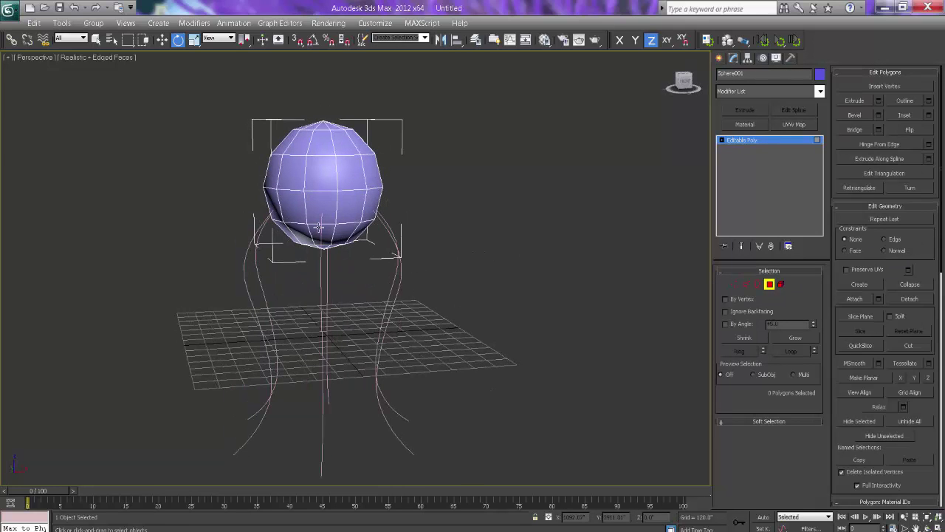
{"action": "middle_click_drag", "start_coordinate": [356, 236], "coordinate": [364, 209], "text": "alt"}
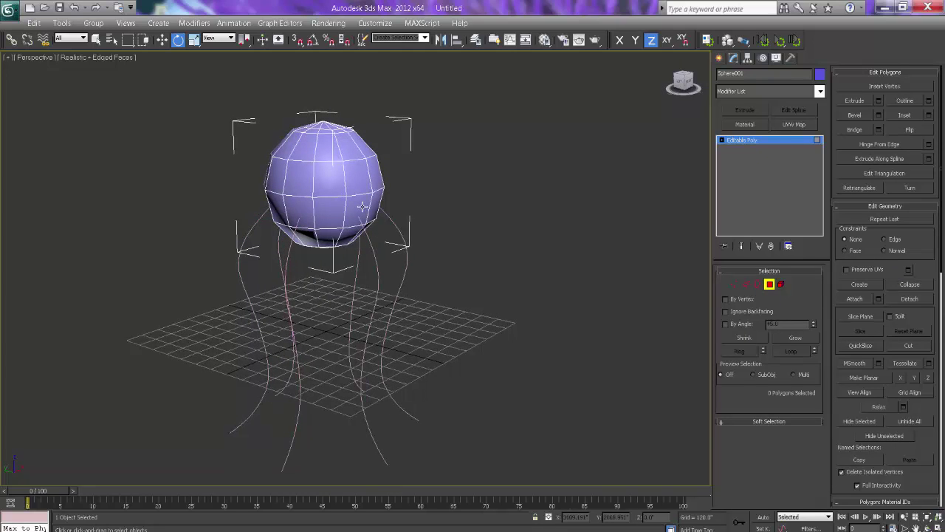
{"action": "left_click", "coordinate": [361, 206]}
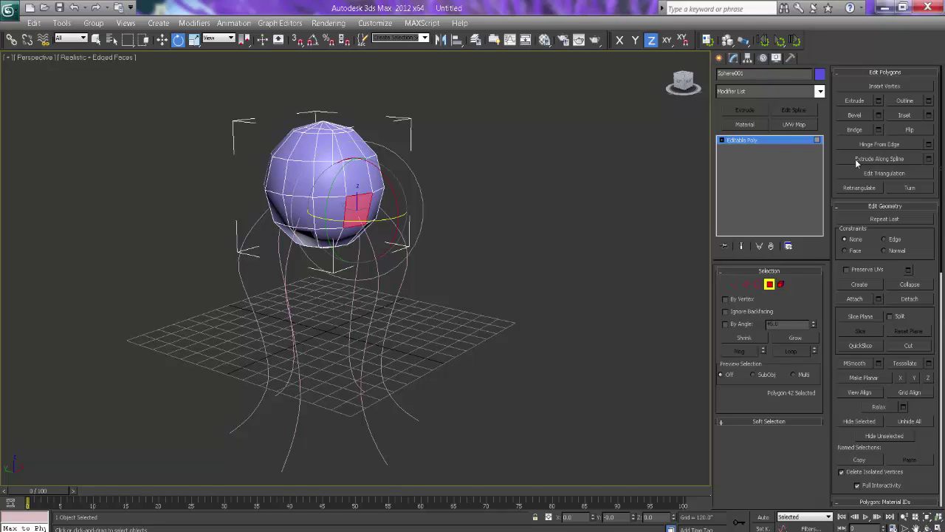
Step: Extrude the selected polygon along the tentacle curve with Extrude Along Spline
{"action": "left_click", "coordinate": [928, 161]}
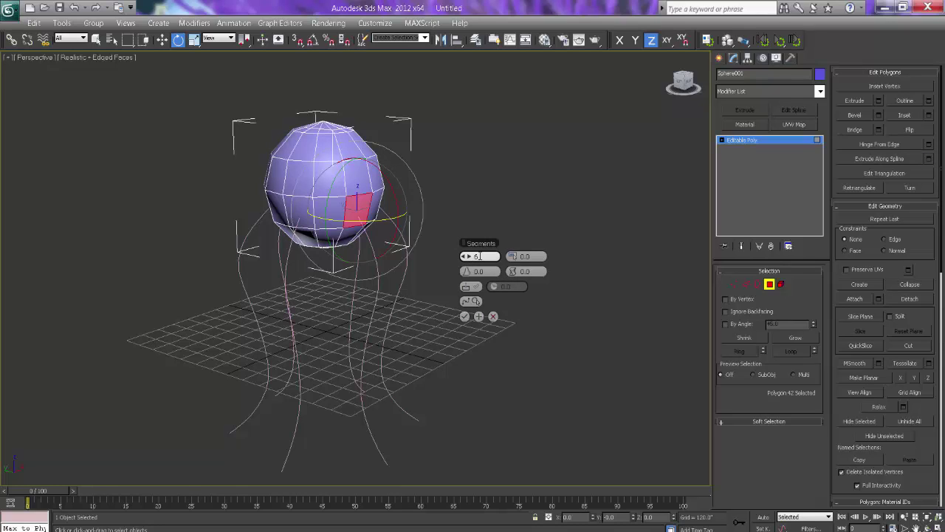
{"action": "left_click", "coordinate": [469, 301]}
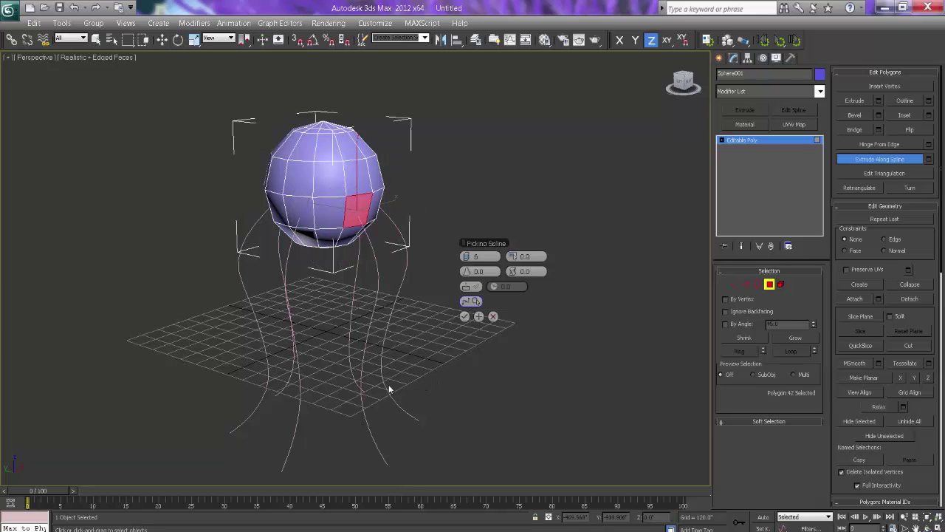
{"action": "mouse_move", "coordinate": [377, 373]}
{"action": "middle_mouse_down", "text": "alt"}
{"action": "mouse_move", "coordinate": [365, 386]}
{"action": "mouse_move", "coordinate": [365, 414]}
{"action": "mouse_move", "coordinate": [369, 386]}
{"action": "middle_mouse_up", "text": "alt"}
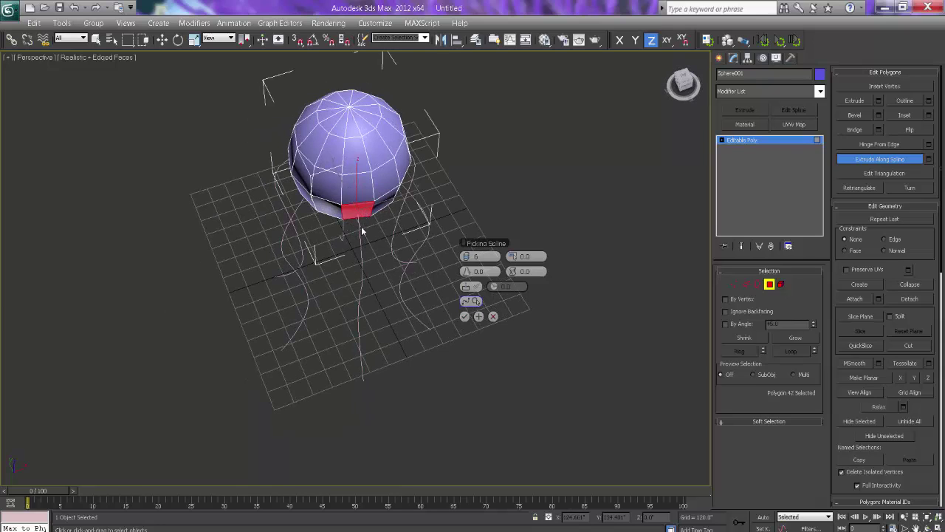
{"action": "left_click", "coordinate": [358, 307]}
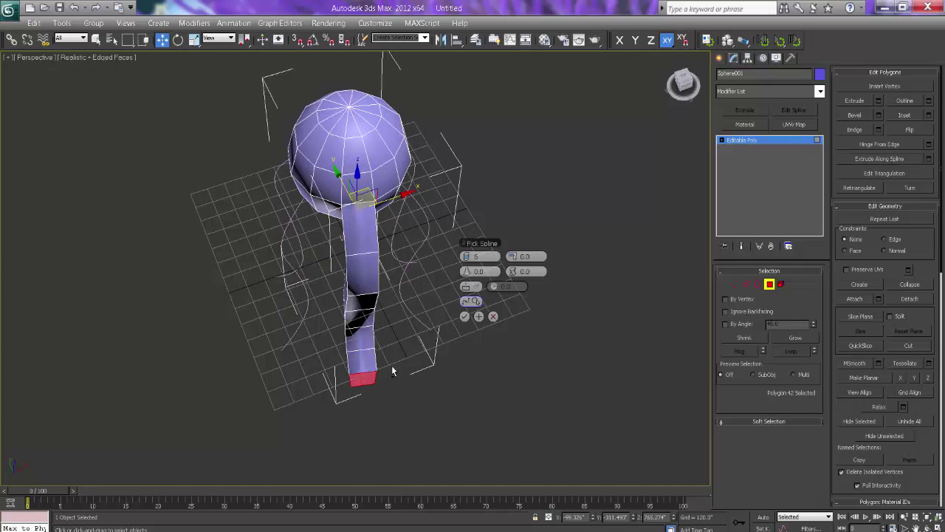
{"action": "middle_click_drag", "start_coordinate": [393, 369], "coordinate": [441, 337], "text": "alt"}
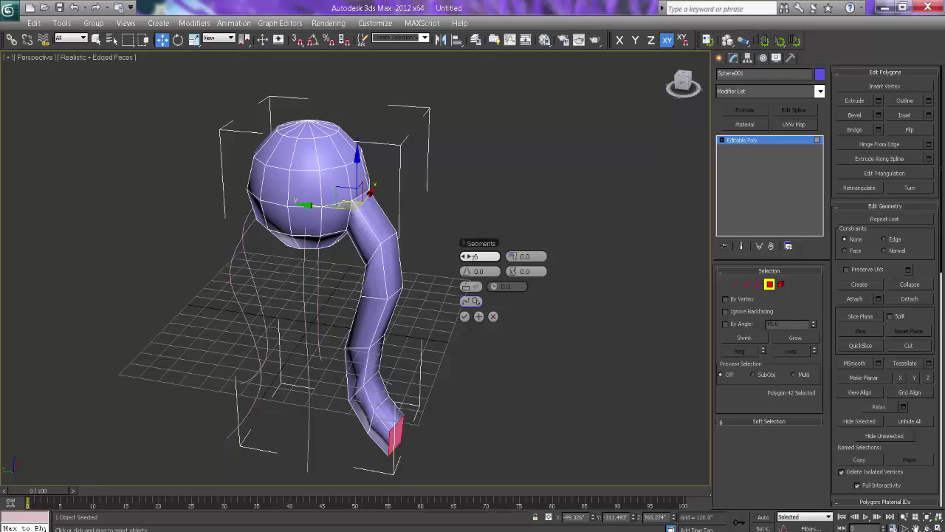
Step: Set the extrusion to 15 segments with a taper amount of -0.93
{"action": "left_click_drag", "start_coordinate": [472, 260], "coordinate": [468, 256]}
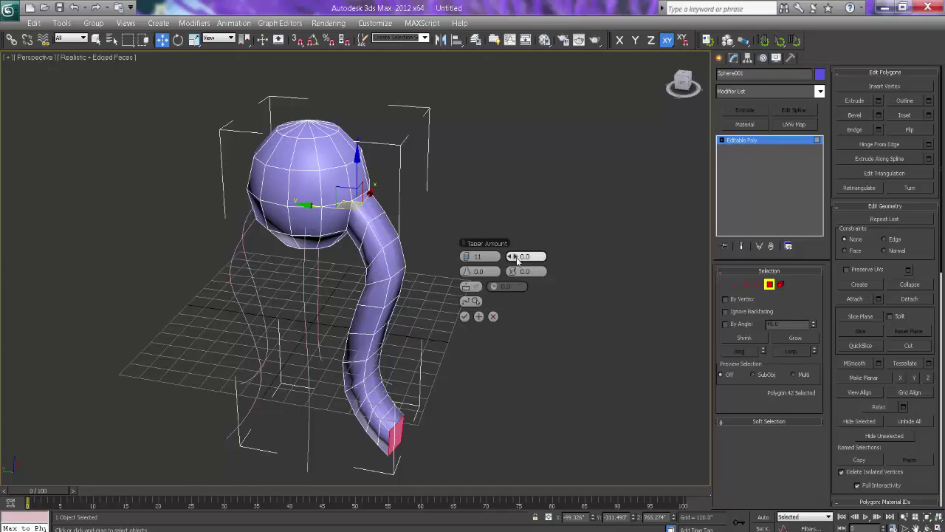
{"action": "mouse_move", "coordinate": [511, 257]}
{"action": "left_mouse_down"}
{"action": "mouse_move", "coordinate": [519, 263]}
{"action": "mouse_move", "coordinate": [516, 255]}
{"action": "left_mouse_up"}
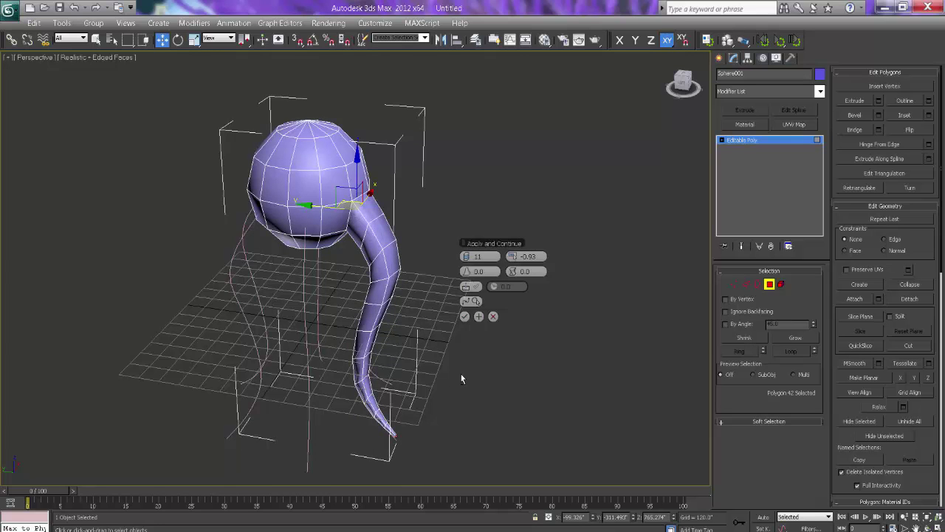
{"action": "middle_click_drag", "start_coordinate": [412, 357], "coordinate": [450, 360], "text": "alt"}
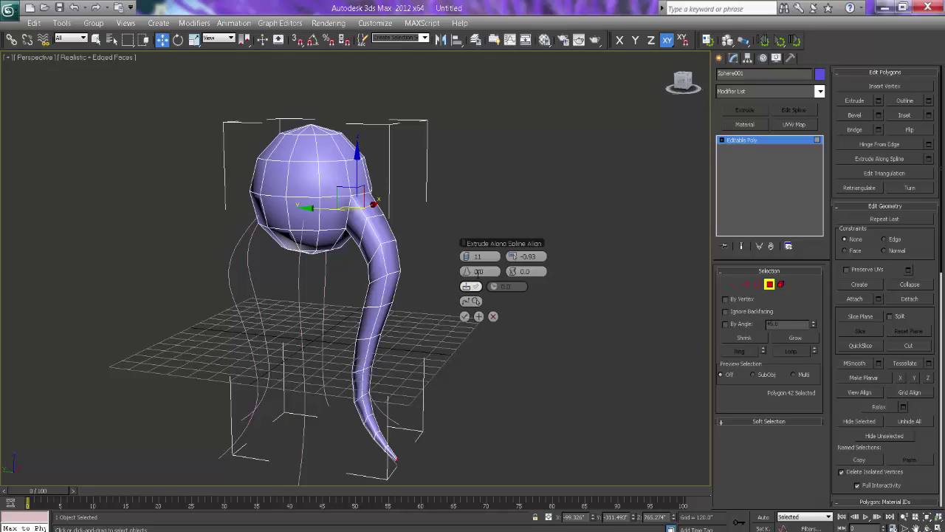
{"action": "double_click", "coordinate": [476, 257]}
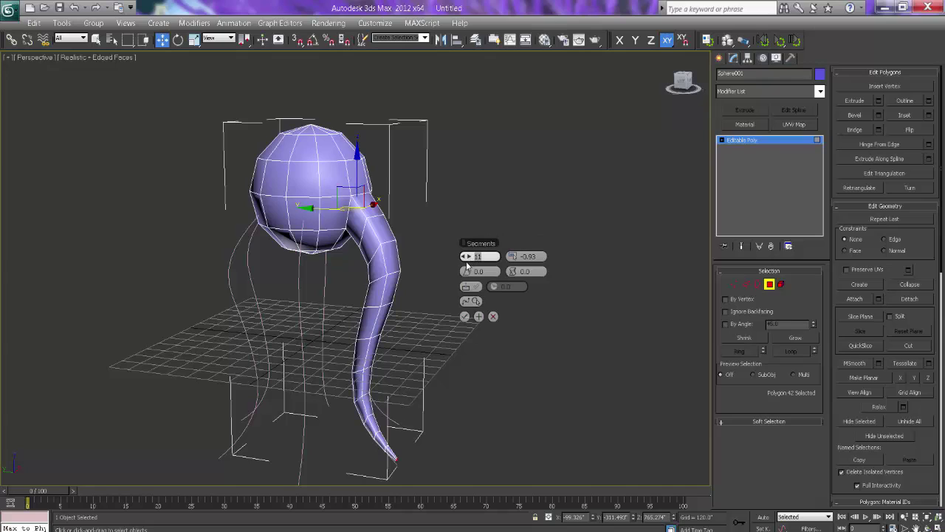
{"action": "type", "text": "15"}
{"action": "key", "text": "Tab"}
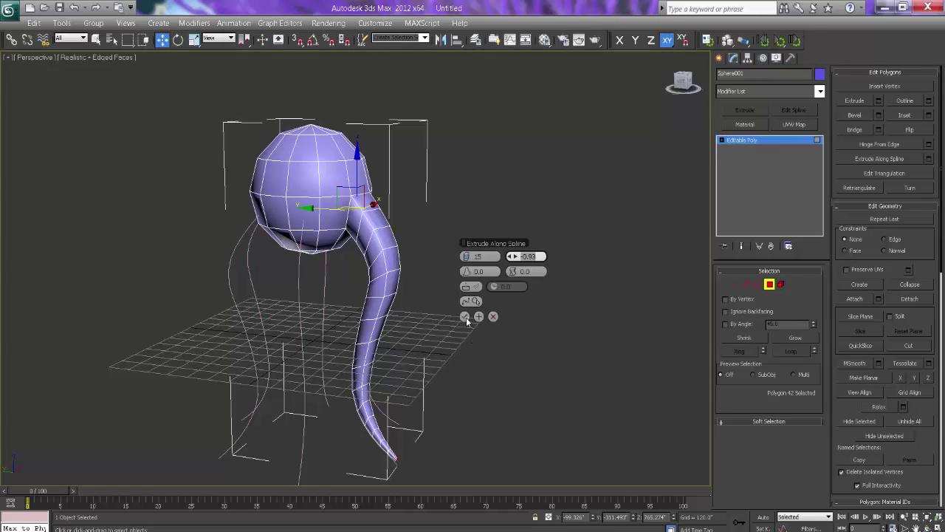
{"action": "key", "text": "Return"}
Step: Accept the first tentacle and select a polygon on the sphere's underside
{"action": "left_click", "coordinate": [466, 316]}
{"action": "left_click", "coordinate": [480, 354]}
{"action": "middle_click_drag", "start_coordinate": [485, 364], "coordinate": [387, 384], "text": "alt"}
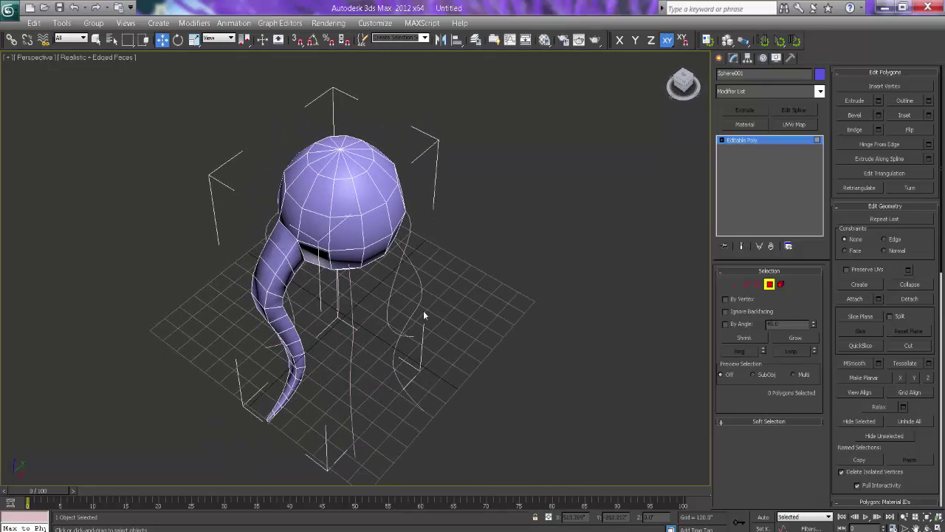
{"action": "left_click", "coordinate": [345, 256]}
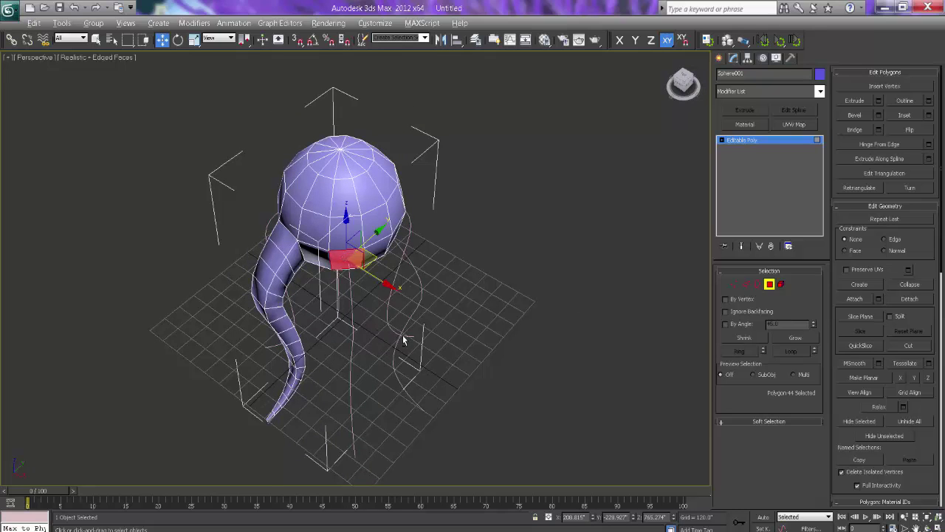
{"action": "middle_click_drag", "start_coordinate": [401, 337], "coordinate": [406, 337], "text": "alt"}
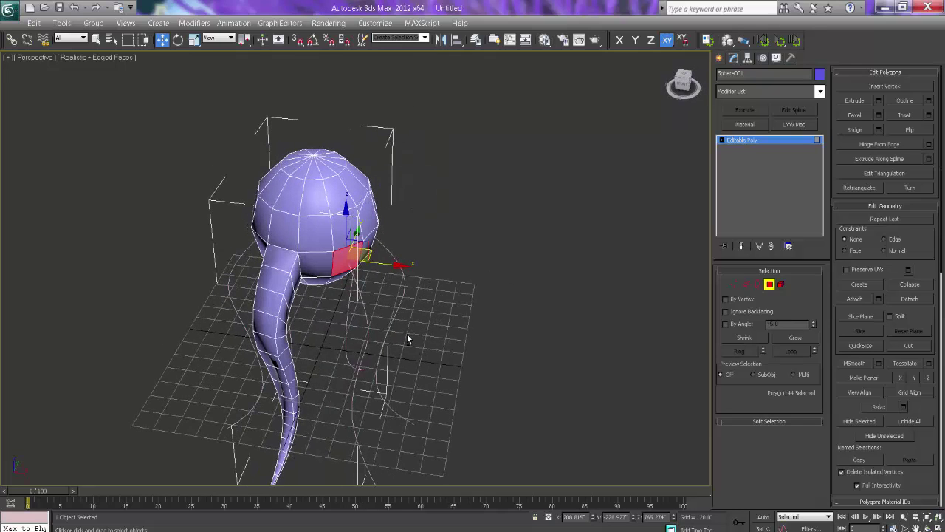
Step: Extrude that polygon along a second guide curve and commit the extrusion
{"action": "left_click", "coordinate": [929, 162]}
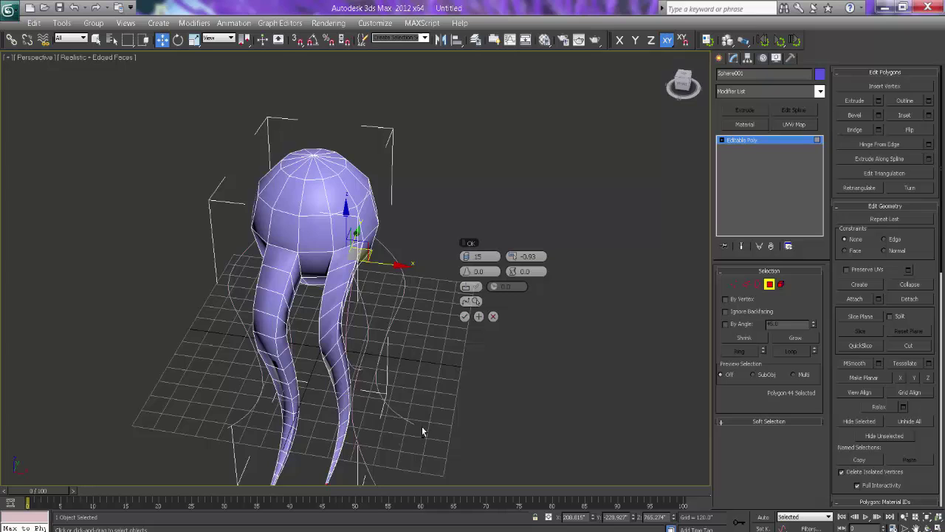
{"action": "middle_click_drag", "start_coordinate": [381, 429], "coordinate": [401, 448], "text": "alt"}
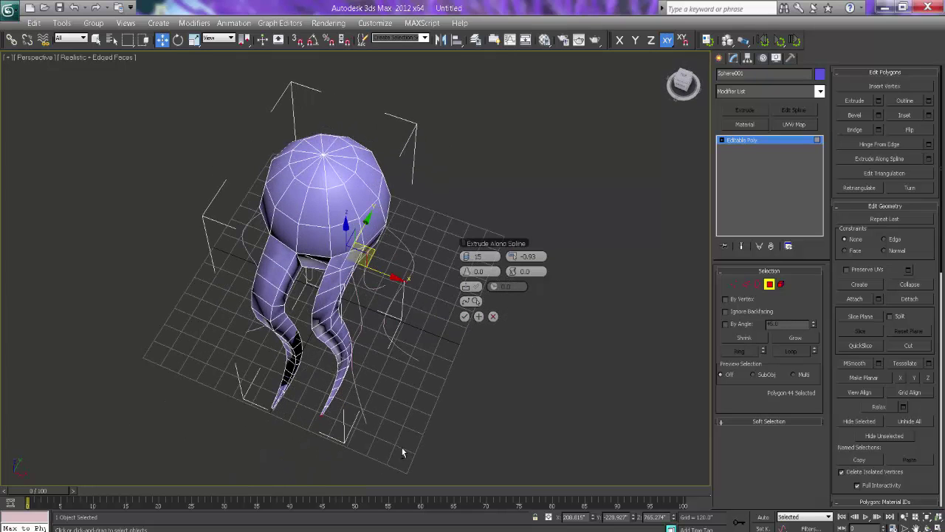
{"action": "left_click", "coordinate": [471, 302]}
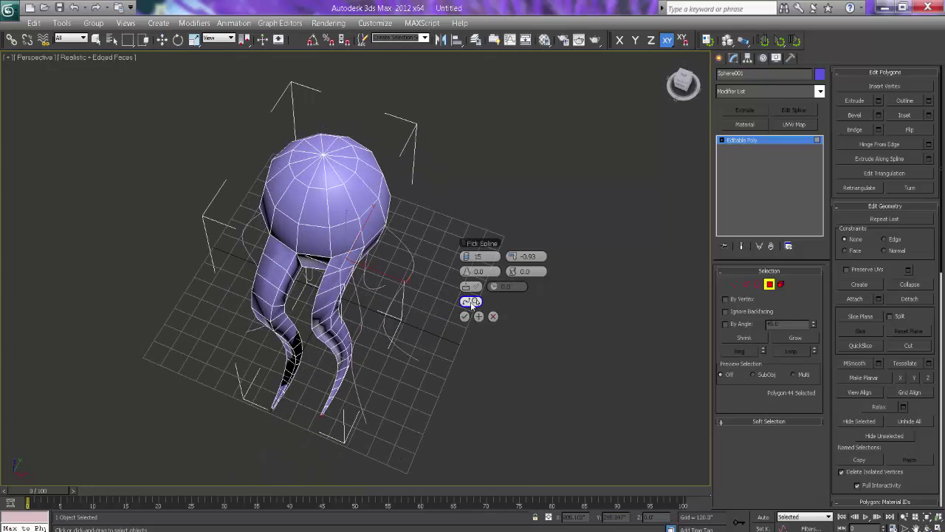
{"action": "left_click", "coordinate": [378, 418]}
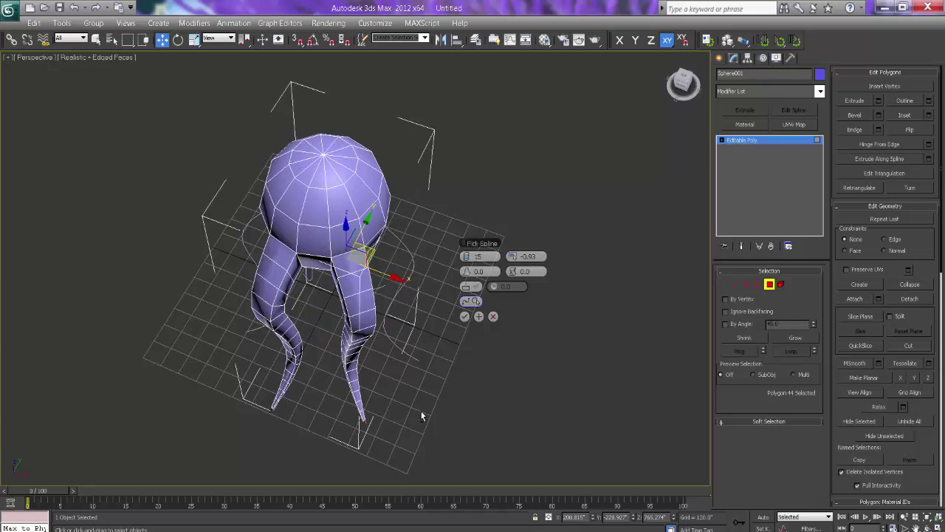
{"action": "middle_click_drag", "start_coordinate": [392, 413], "coordinate": [374, 405], "text": "alt"}
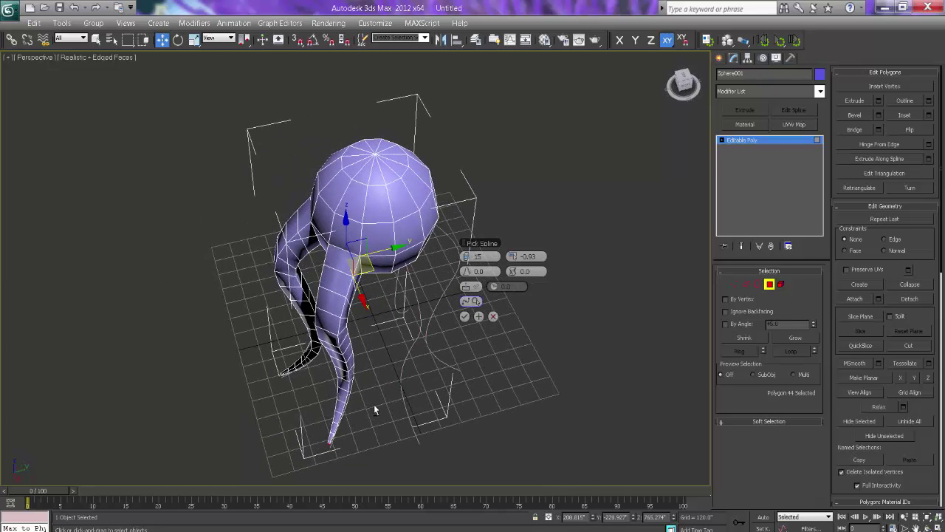
{"action": "left_click", "coordinate": [465, 316]}
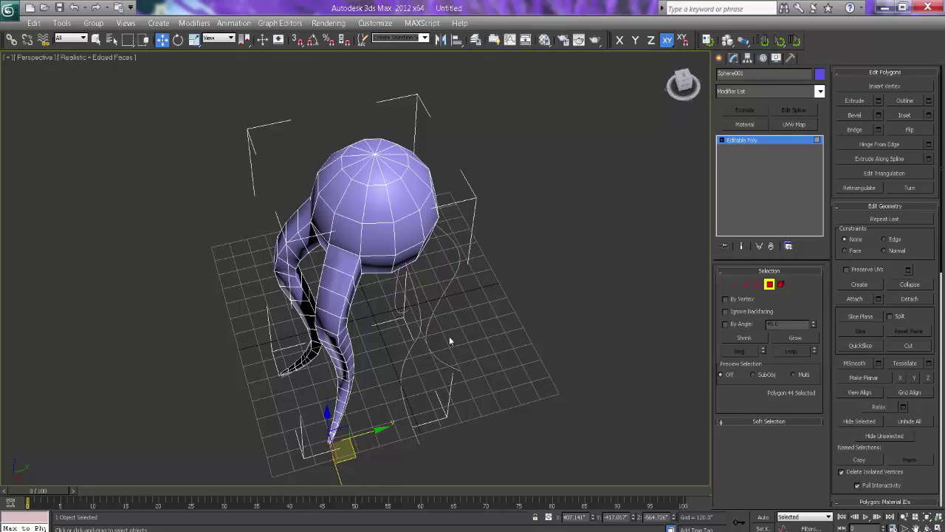
Step: Orbit and zoom the Perspective view to inspect the six tentacles hanging beneath the purple bell
{"action": "middle_click_drag", "start_coordinate": [449, 337], "coordinate": [457, 314], "text": "alt"}
{"action": "scroll", "coordinate": [457, 314], "scroll_direction": "up", "scroll_amount": 2}
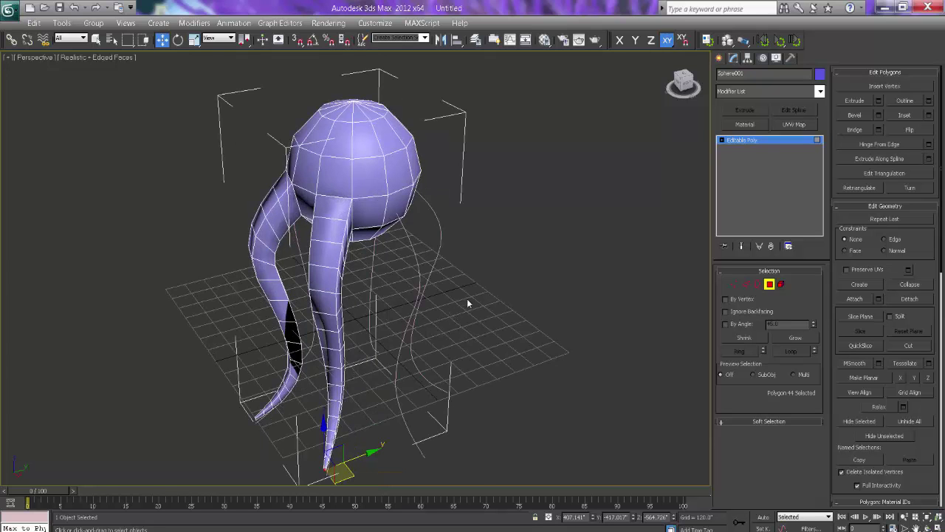
{"action": "middle_click_drag", "start_coordinate": [443, 311], "coordinate": [388, 286], "text": "alt"}
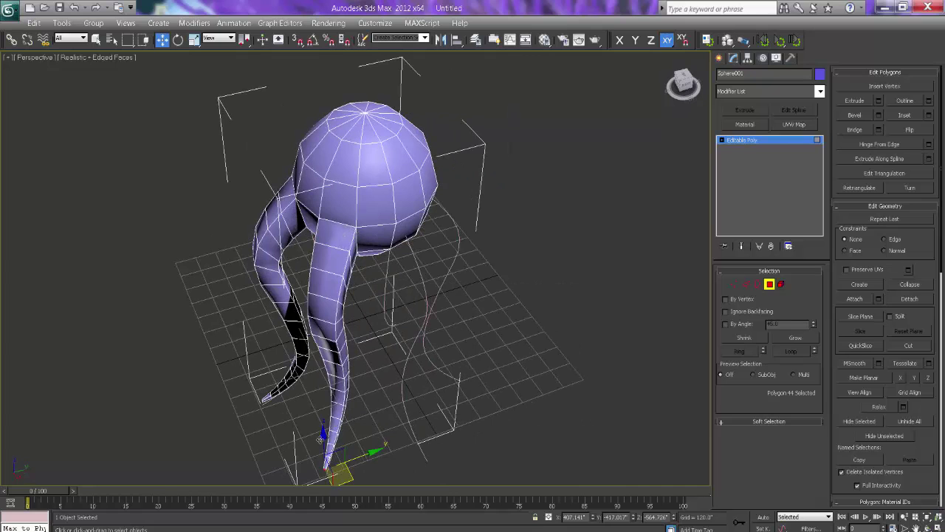
{"action": "middle_click_drag", "start_coordinate": [489, 237], "coordinate": [532, 275], "text": "alt"}
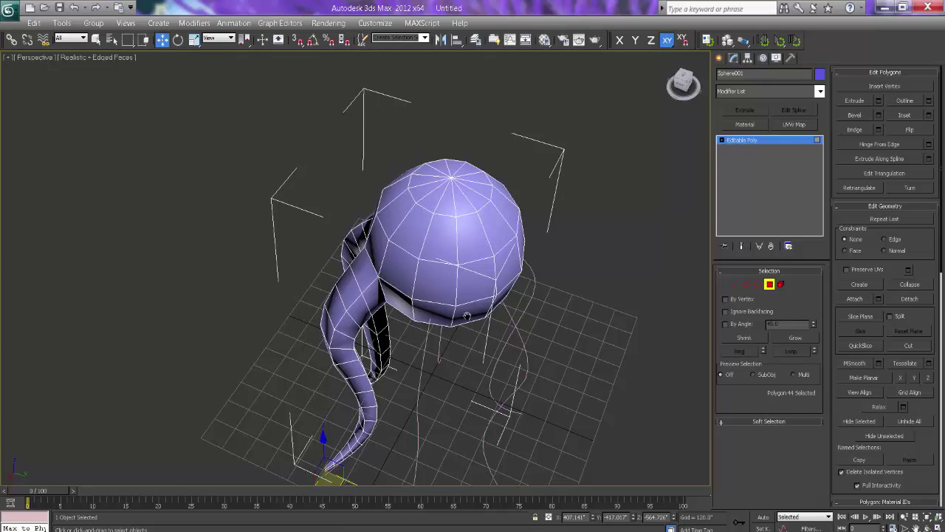
{"action": "middle_click_drag", "start_coordinate": [464, 313], "coordinate": [437, 317], "text": "alt"}
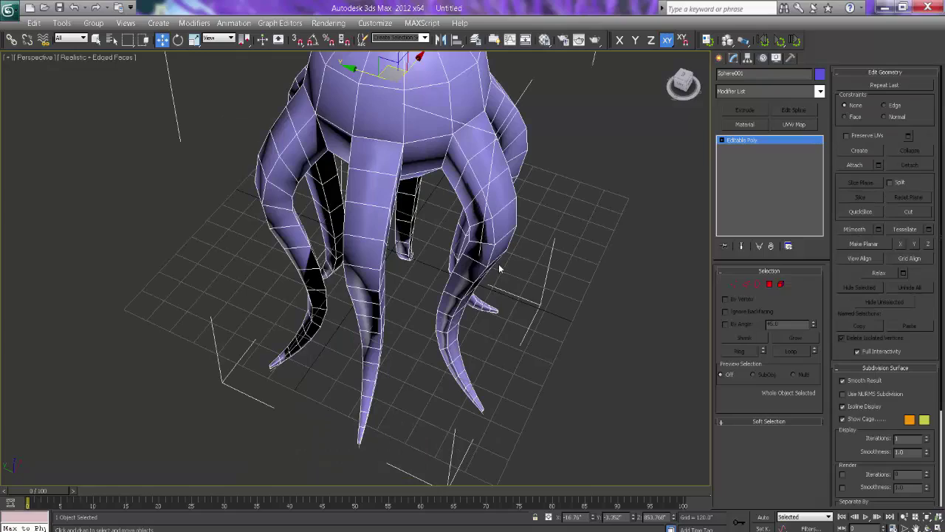
{"action": "middle_click_drag", "start_coordinate": [485, 293], "coordinate": [574, 318], "text": "alt"}
{"action": "scroll", "coordinate": [418, 317], "scroll_direction": "down", "scroll_amount": 4}
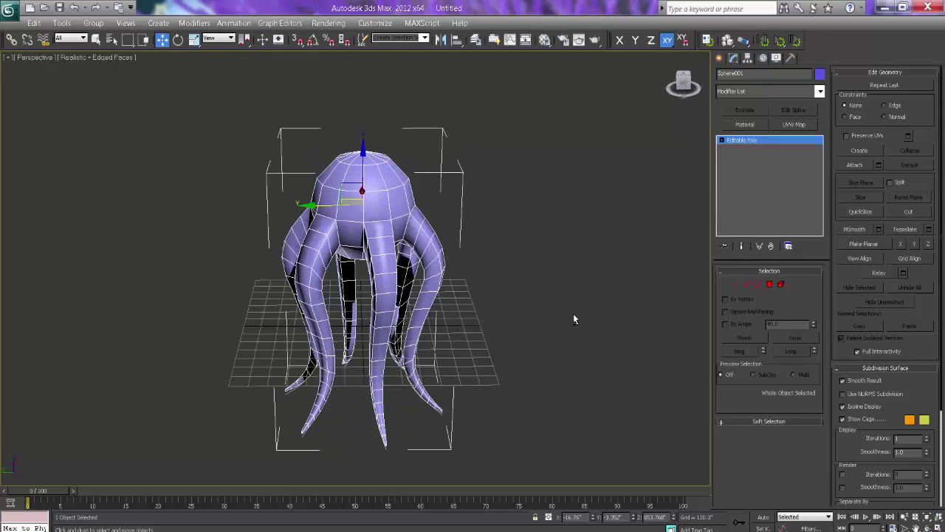
Step: Add a TurboSmooth modifier to Sphere001 to round the bell and tentacles
{"action": "left_click", "coordinate": [753, 89]}
{"action": "key", "text": "t"}
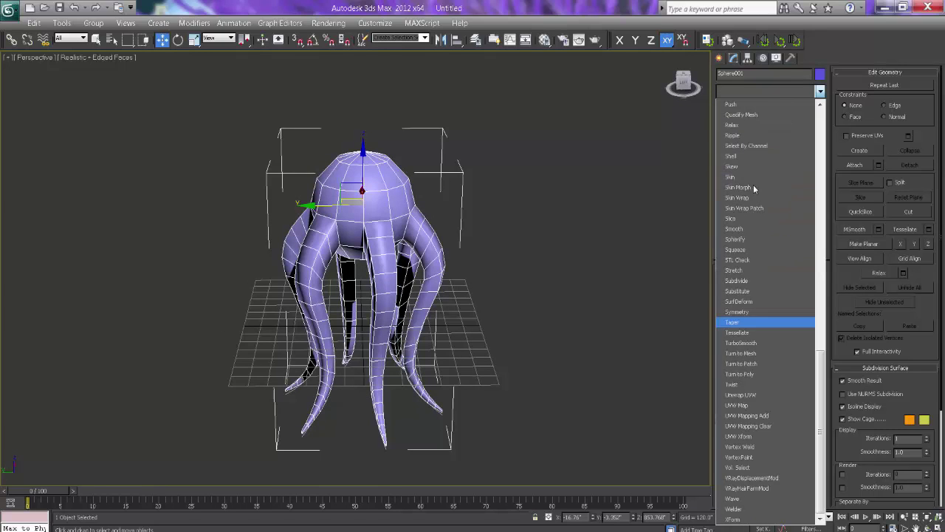
{"action": "left_click", "coordinate": [740, 344]}
{"action": "middle_click_drag", "start_coordinate": [418, 301], "coordinate": [365, 158], "text": "alt"}
{"action": "key", "text": "r"}
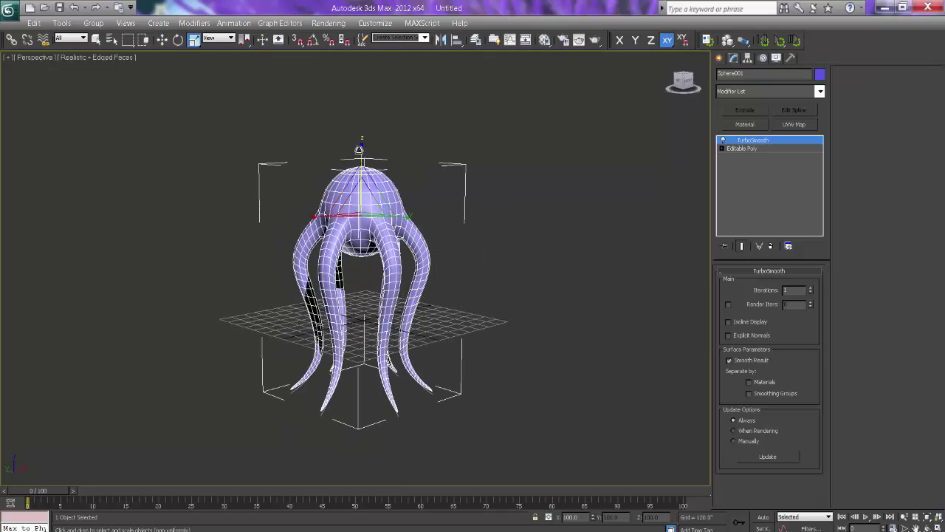
Step: Scale the jellyfish along Z to about 40% height and turn off Edged Faces shading
{"action": "left_click_drag", "start_coordinate": [365, 157], "coordinate": [362, 200]}
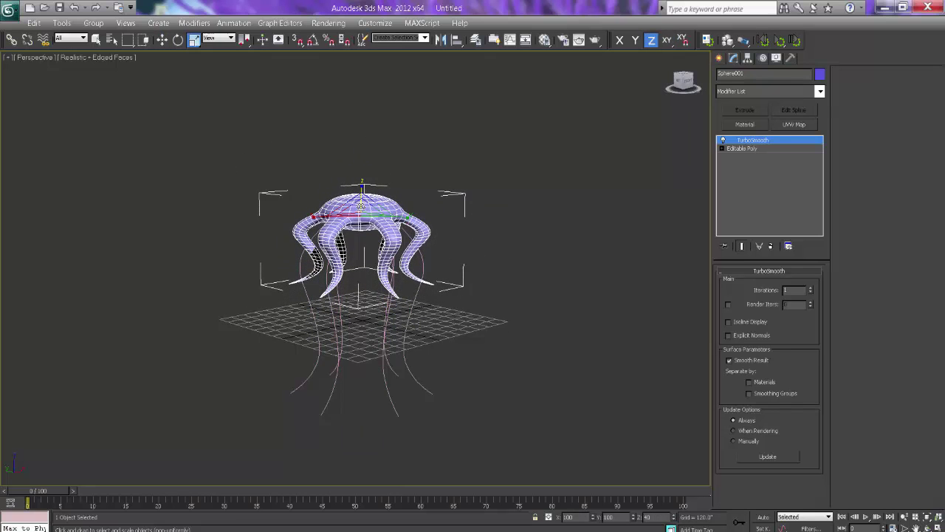
{"action": "middle_click_drag", "start_coordinate": [421, 260], "coordinate": [424, 291], "text": "alt"}
{"action": "scroll", "coordinate": [424, 288], "scroll_direction": "up", "scroll_amount": 5}
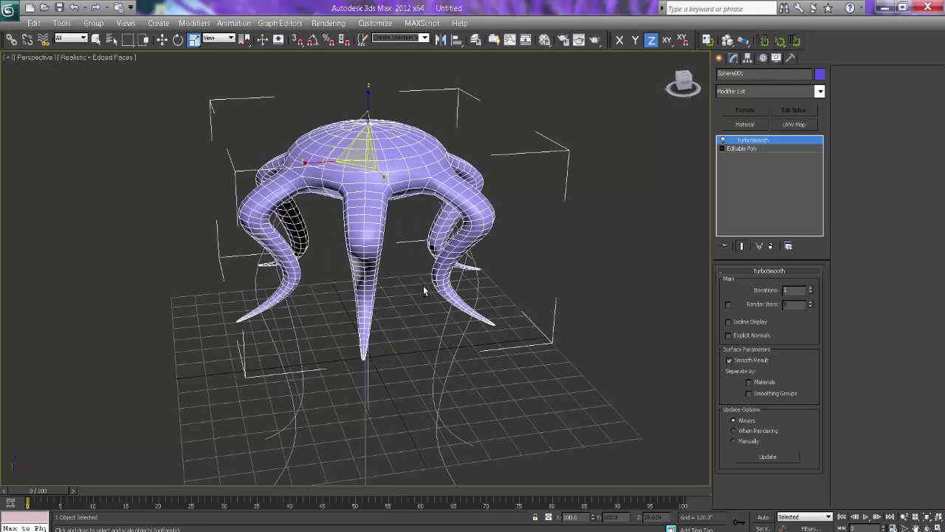
{"action": "key", "text": "F4"}
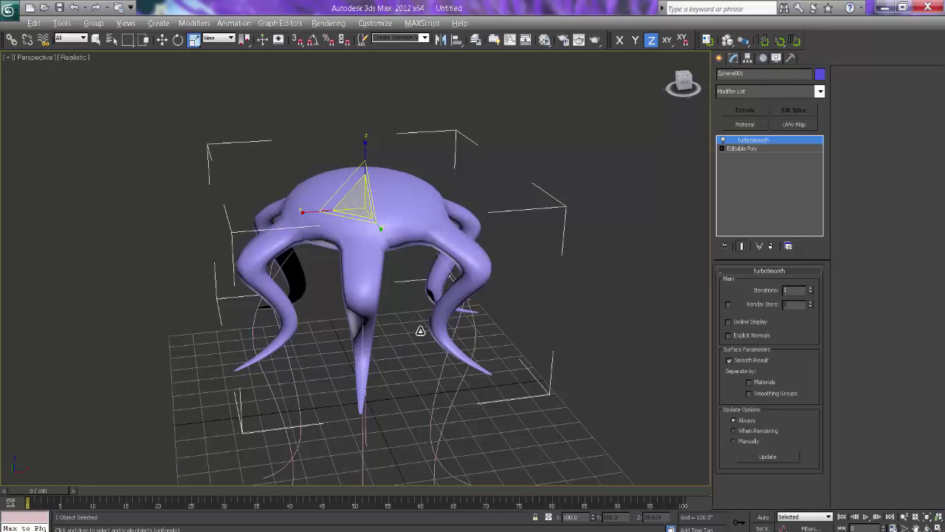
{"action": "middle_click_drag", "start_coordinate": [421, 332], "coordinate": [401, 331], "text": "alt"}
{"action": "key", "text": "e"}
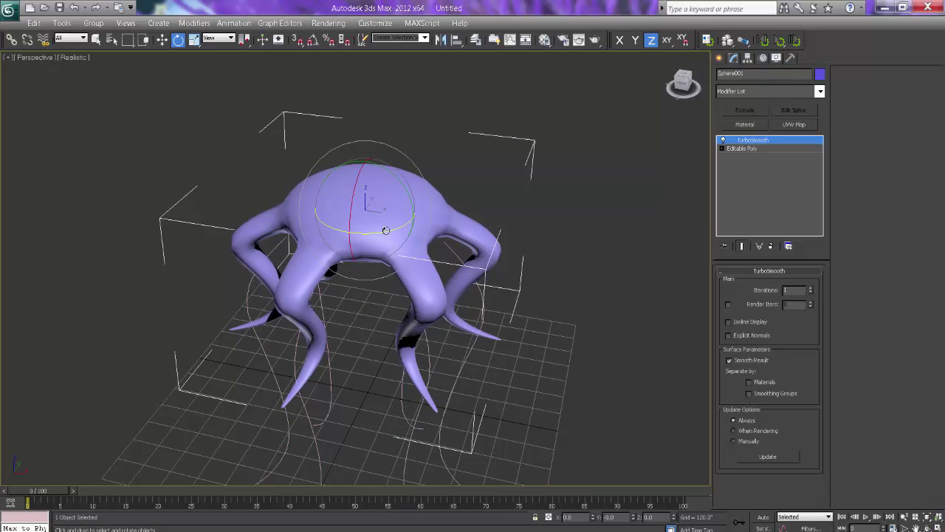
{"action": "left_click_drag", "start_coordinate": [385, 231], "coordinate": [408, 227], "text": "shift"}
{"action": "left_click", "coordinate": [523, 327]}
{"action": "left_click_drag", "start_coordinate": [421, 269], "coordinate": [422, 269], "text": "shift"}
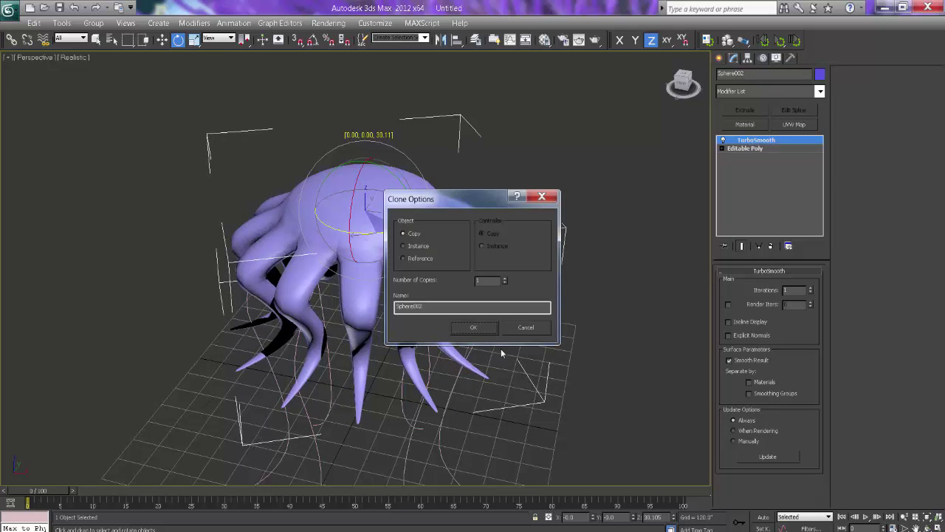
{"action": "left_click", "coordinate": [487, 332]}
{"action": "middle_click_drag", "start_coordinate": [487, 332], "coordinate": [458, 380], "text": "alt"}
{"action": "middle_click_drag", "start_coordinate": [434, 392], "coordinate": [403, 392], "text": "alt"}
{"action": "key", "text": "ctrl+z"}
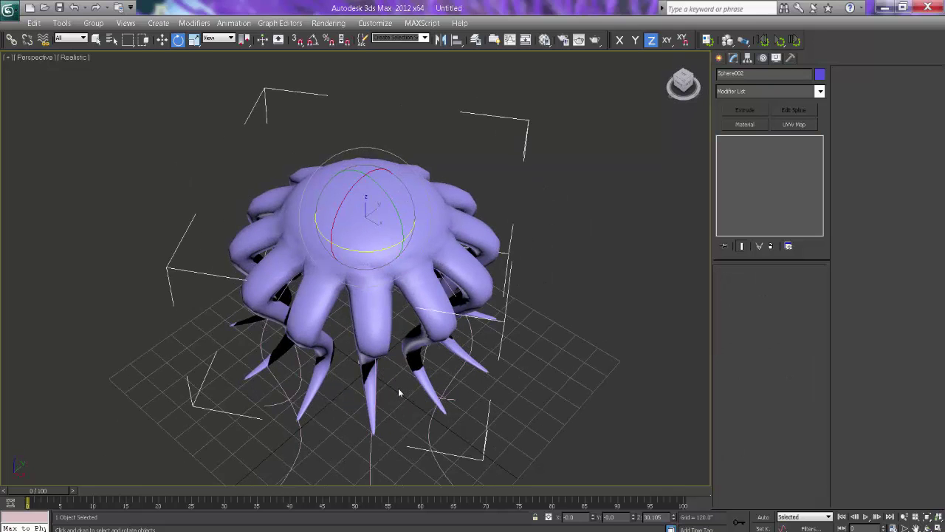
{"action": "key", "text": "ctrl+z"}
{"action": "left_click", "coordinate": [351, 269]}
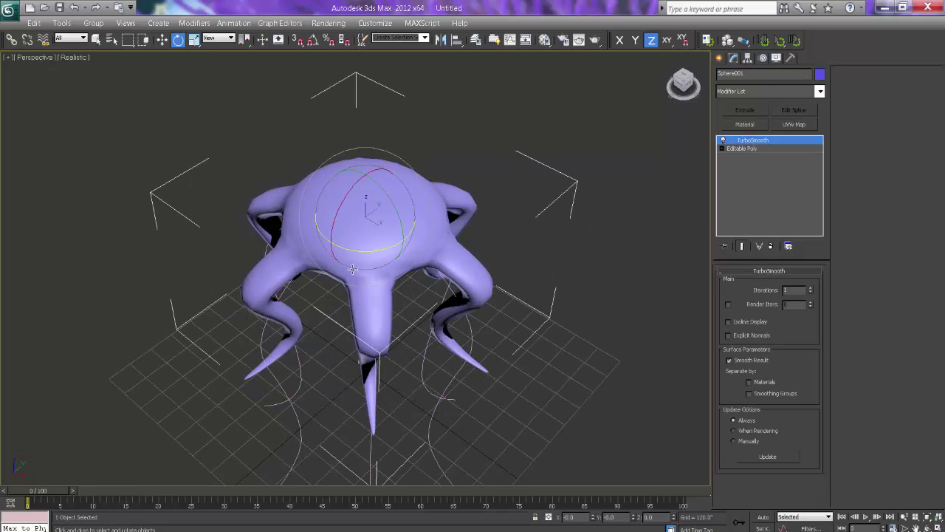
{"action": "middle_click_drag", "start_coordinate": [424, 304], "coordinate": [425, 301], "text": "alt"}
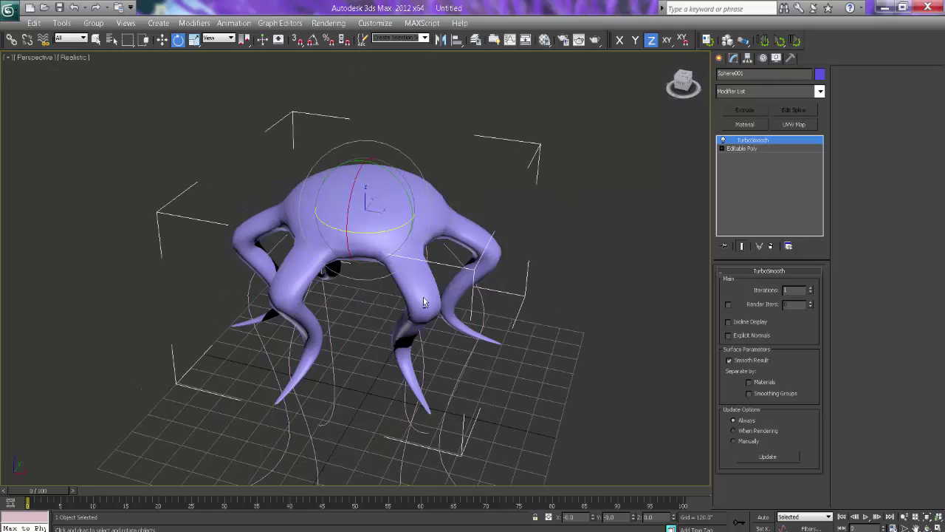
Step: Reselect the jellyfish and move it along X to the right, clear of the tentacle curves
{"action": "key", "text": "ctrl+d"}
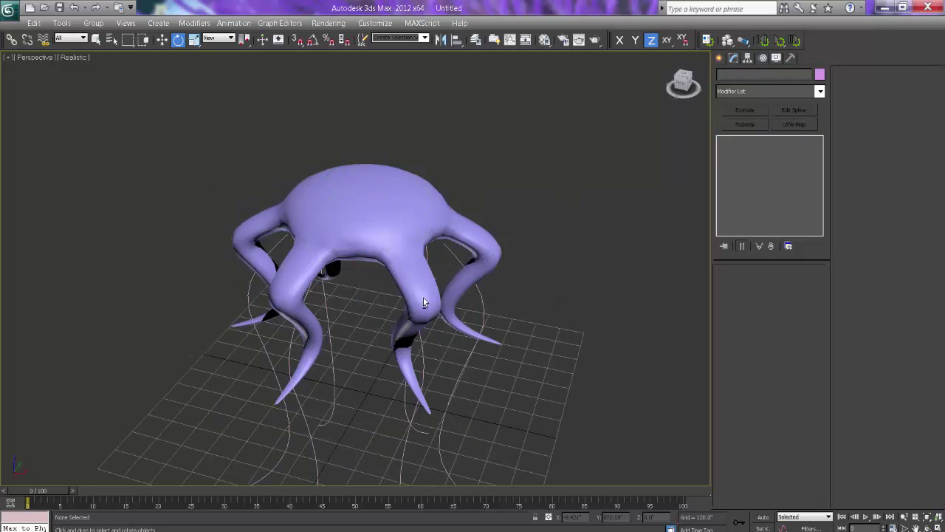
{"action": "left_click", "coordinate": [423, 301]}
{"action": "middle_click_drag", "start_coordinate": [423, 301], "coordinate": [419, 300], "text": "alt"}
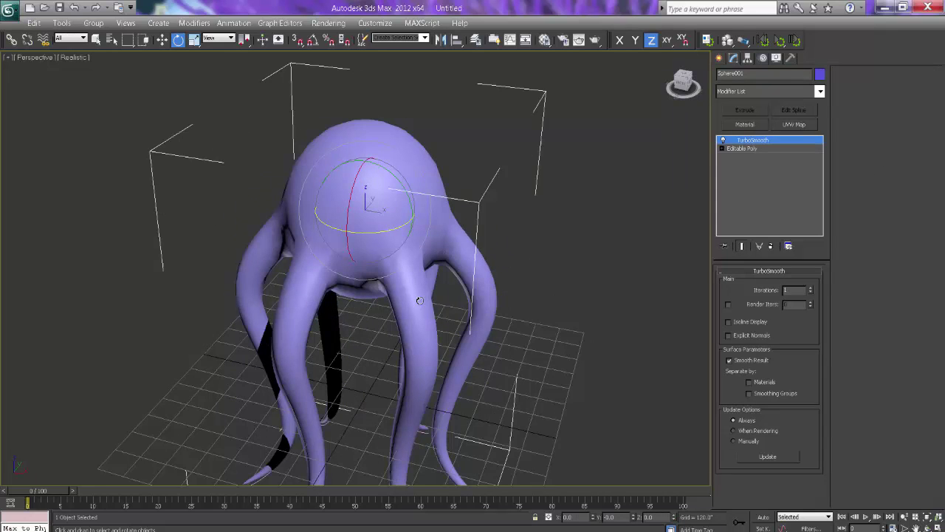
{"action": "scroll", "coordinate": [468, 316], "scroll_direction": "down", "scroll_amount": 5}
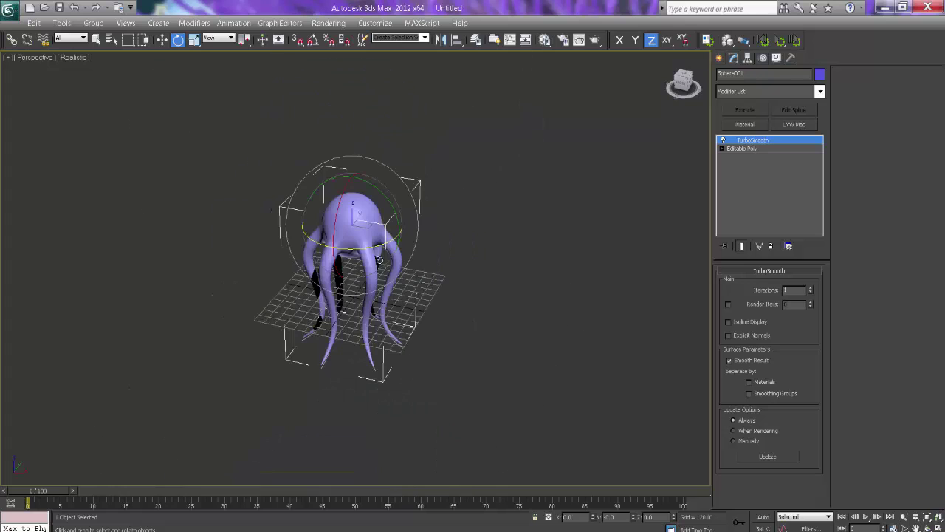
{"action": "key", "text": "w"}
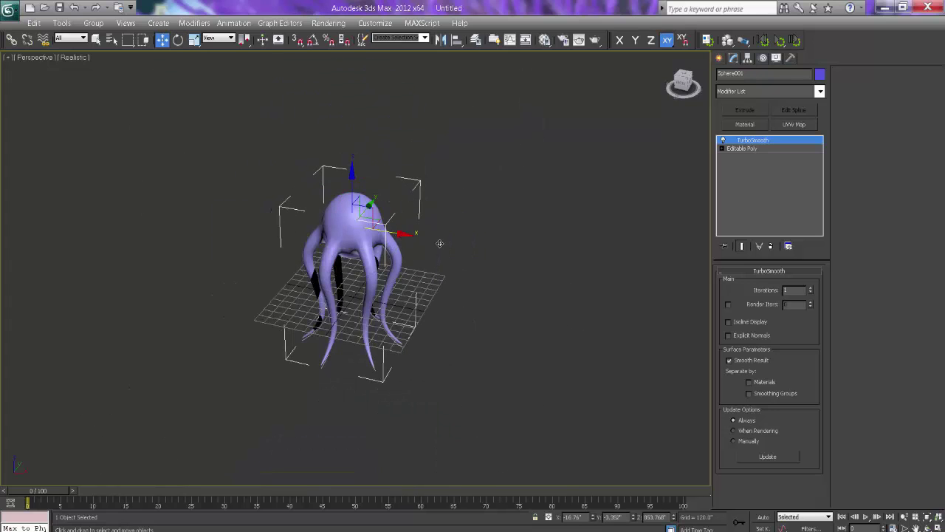
{"action": "left_click_drag", "start_coordinate": [399, 238], "coordinate": [529, 338]}
{"action": "key", "text": "F5"}
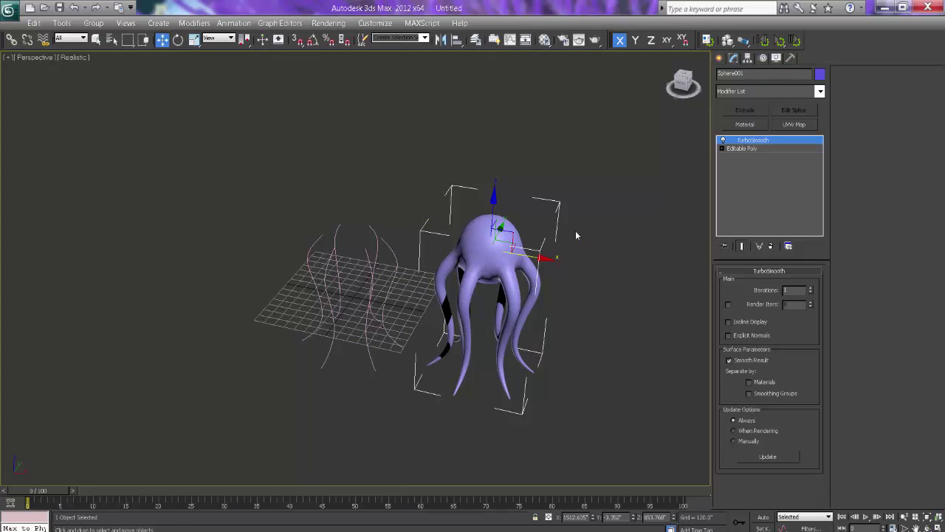
{"action": "scroll", "coordinate": [489, 332], "scroll_direction": "up", "scroll_amount": 3}
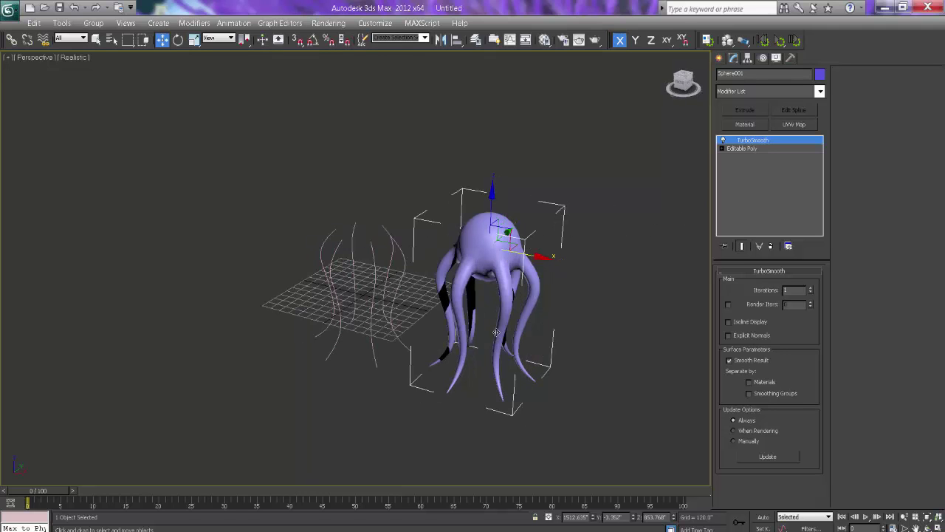
{"action": "middle_click_drag", "start_coordinate": [489, 332], "coordinate": [392, 321]}
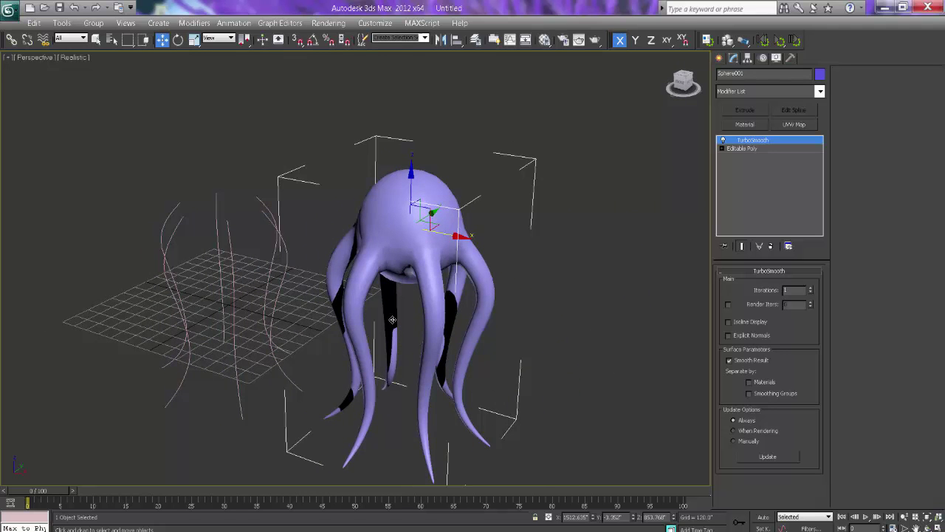
Step: Remove the TurboSmooth modifier and show edged faces on the low-poly mesh
{"action": "left_click", "coordinate": [767, 245]}
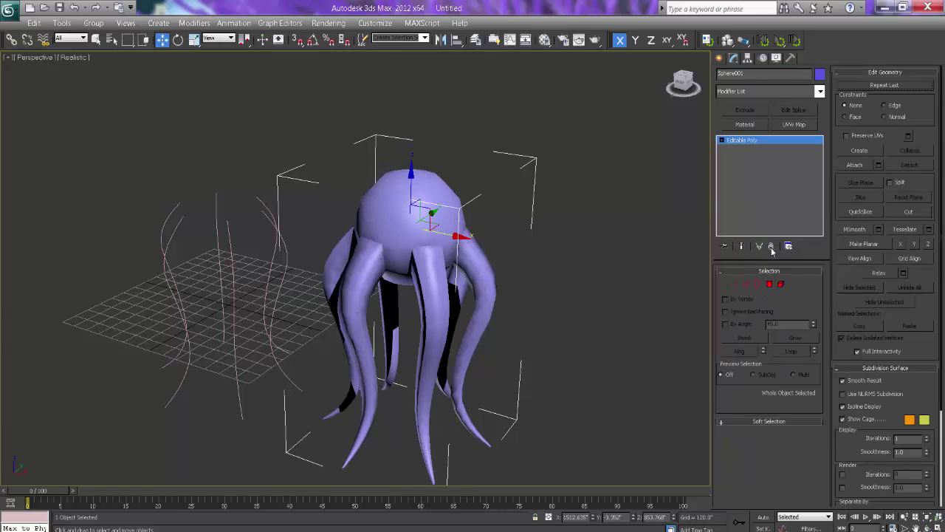
{"action": "key", "text": "F4"}
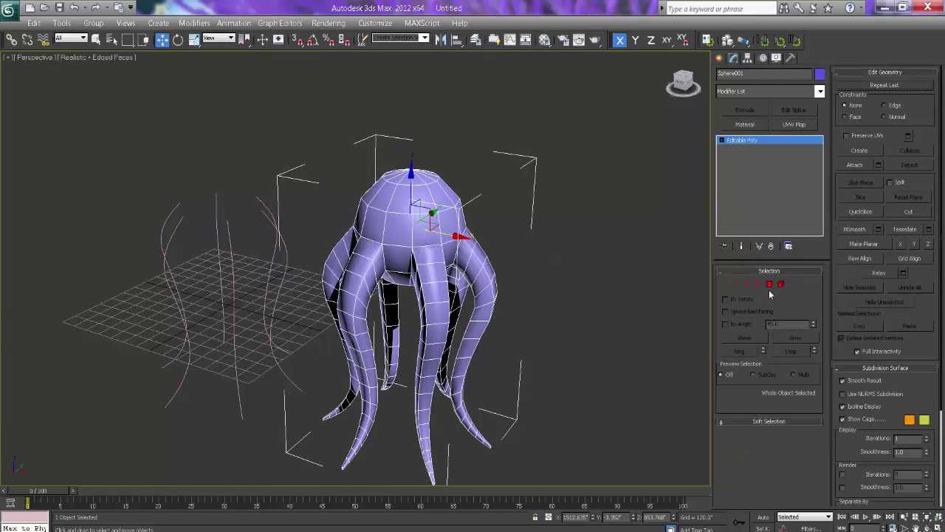
{"action": "middle_click_drag", "start_coordinate": [472, 284], "coordinate": [714, 275], "text": "alt"}
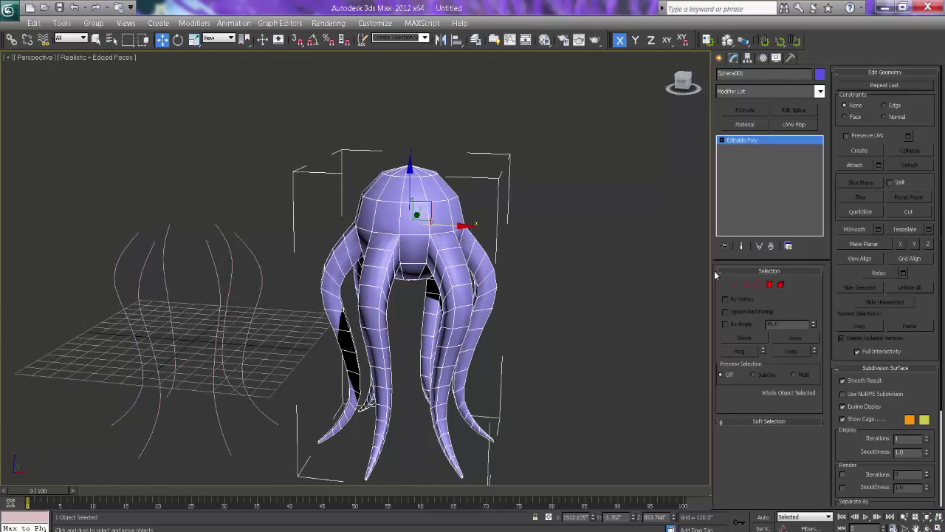
Step: At Polygon level, marquee-select the ring of 12 polygons around the top of the head
{"action": "left_click", "coordinate": [770, 284]}
{"action": "scroll", "coordinate": [441, 209], "scroll_direction": "up", "scroll_amount": 3}
{"action": "scroll", "coordinate": [337, 311], "scroll_direction": "up", "scroll_amount": 4}
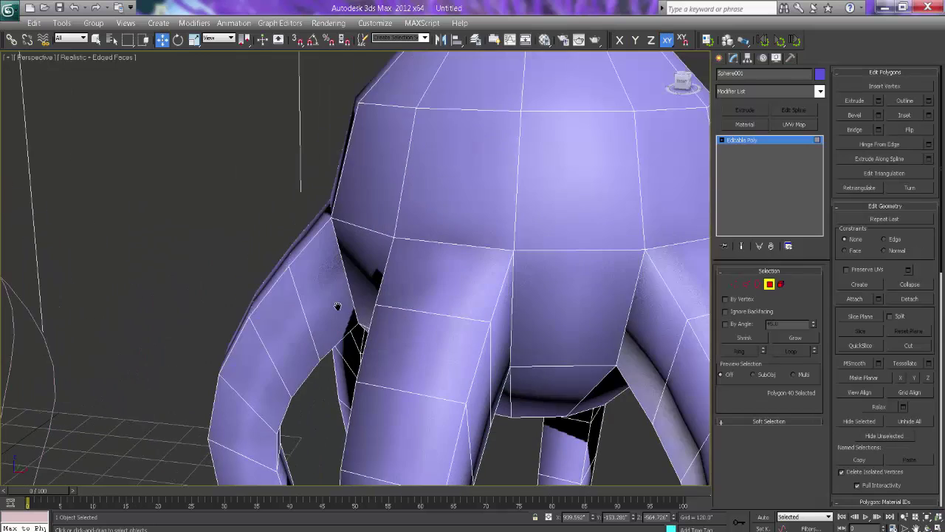
{"action": "scroll", "coordinate": [353, 291], "scroll_direction": "down", "scroll_amount": 5}
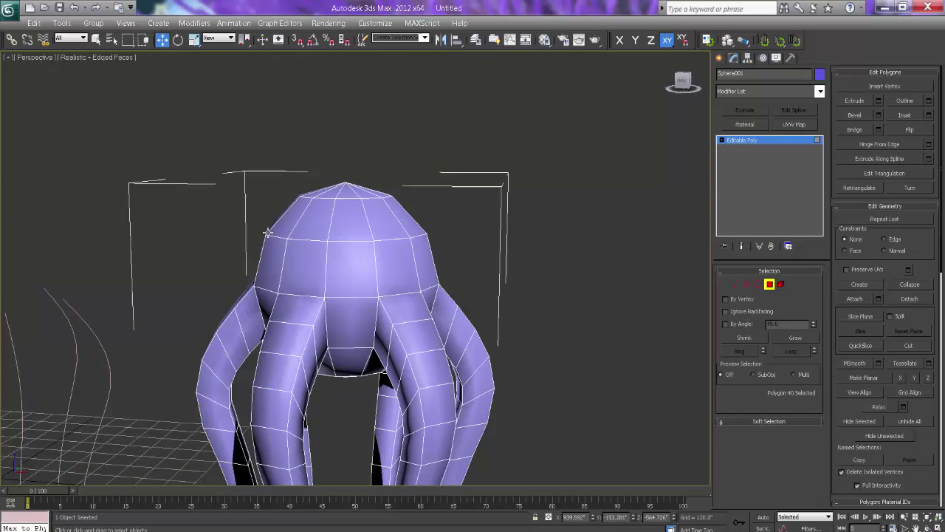
{"action": "left_click_drag", "start_coordinate": [264, 209], "coordinate": [432, 220]}
{"action": "middle_click_drag", "start_coordinate": [405, 295], "coordinate": [345, 309], "text": "alt"}
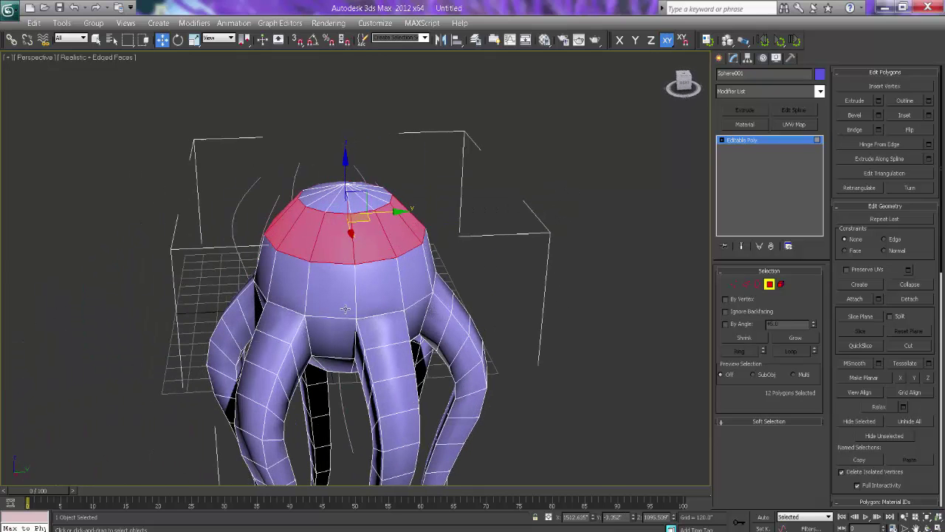
Step: Extrude the head-top polygon ring along Local Normal with height -7.025, then exit Polygon level
{"action": "right_click", "coordinate": [396, 238]}
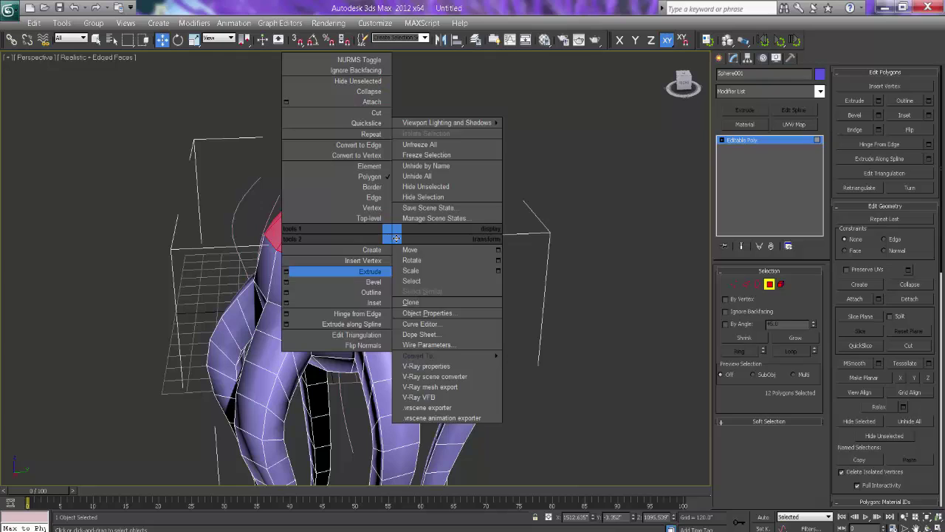
{"action": "left_click", "coordinate": [286, 272]}
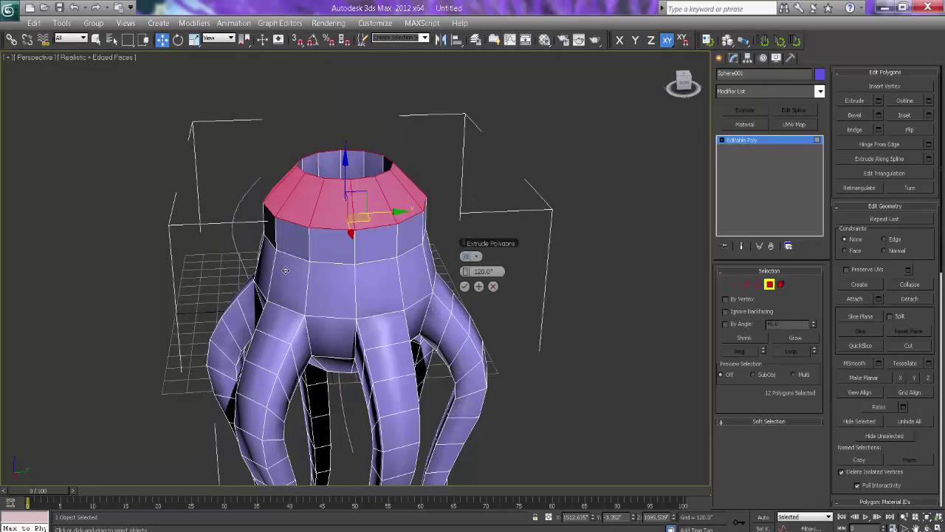
{"action": "left_click", "coordinate": [474, 257]}
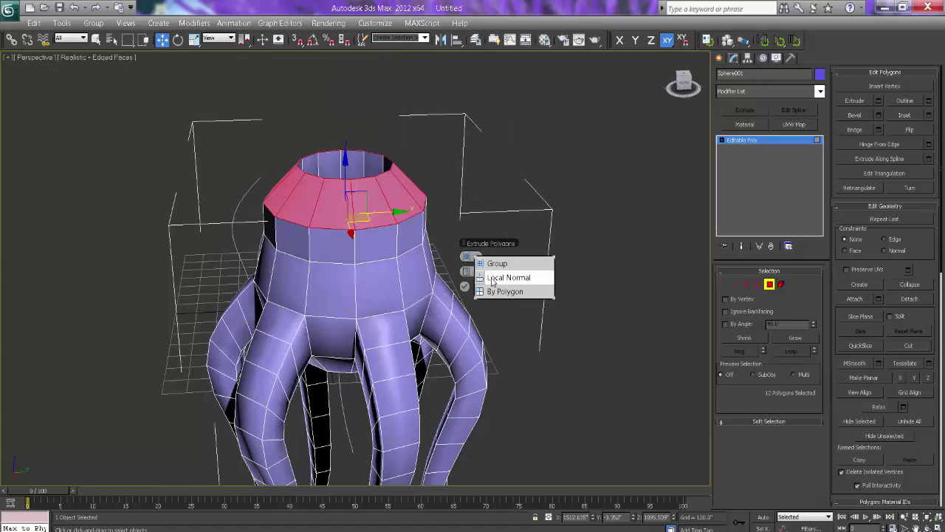
{"action": "left_click", "coordinate": [493, 277]}
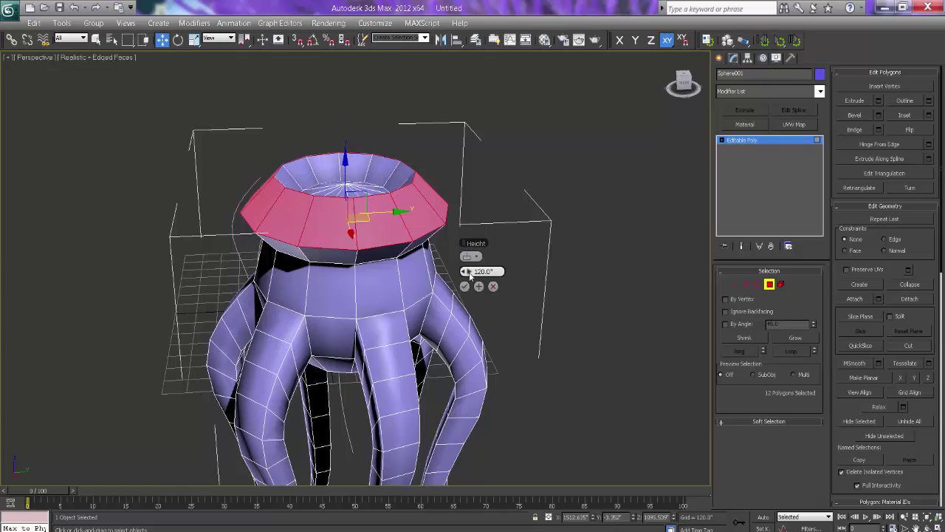
{"action": "left_click_drag", "start_coordinate": [470, 274], "coordinate": [424, 279]}
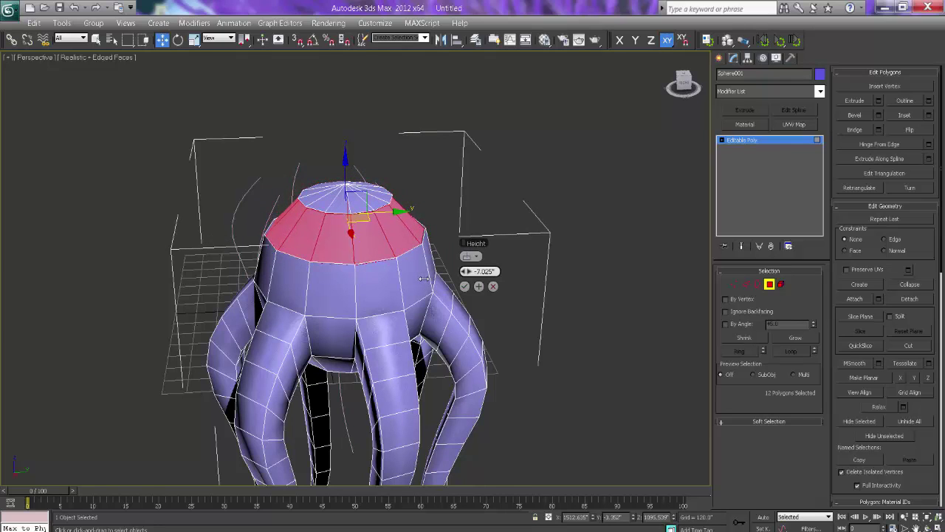
{"action": "left_click", "coordinate": [479, 286]}
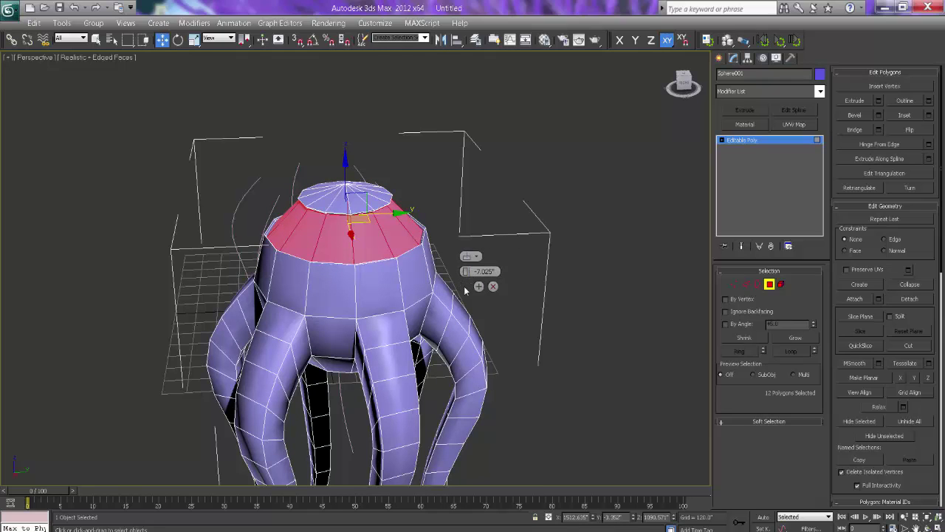
{"action": "left_click", "coordinate": [464, 287]}
{"action": "left_click", "coordinate": [736, 141]}
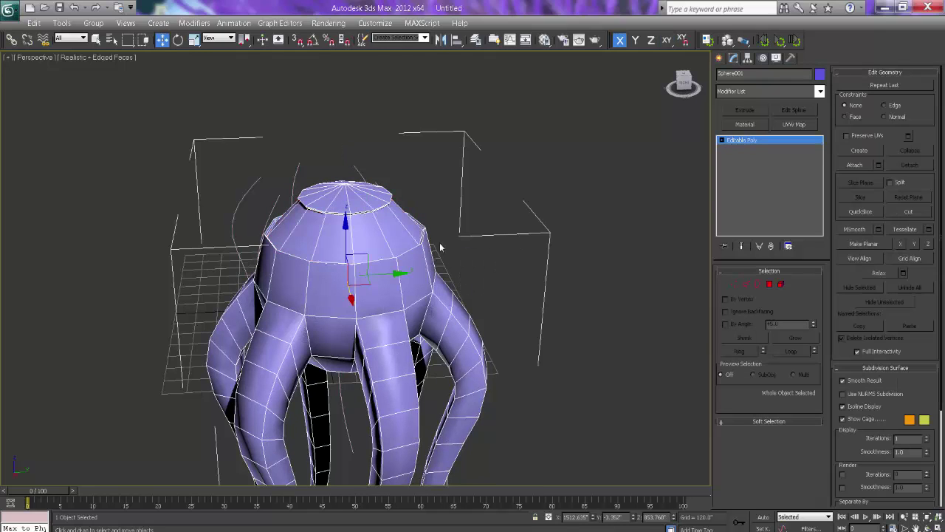
Step: Reapply TurboSmooth and hide edged faces to view the smoothed jellyfish with its crown rim
{"action": "left_click", "coordinate": [745, 94]}
{"action": "key", "text": "t"}
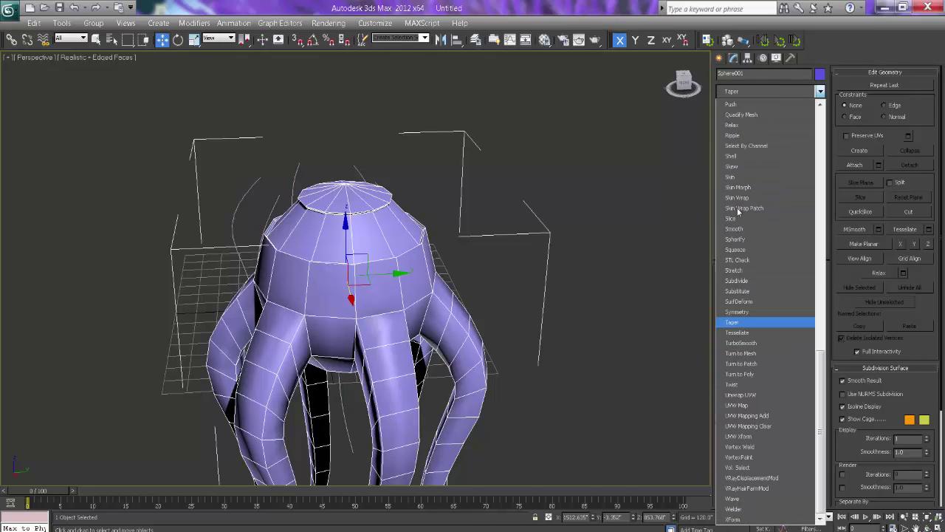
{"action": "left_click", "coordinate": [740, 344]}
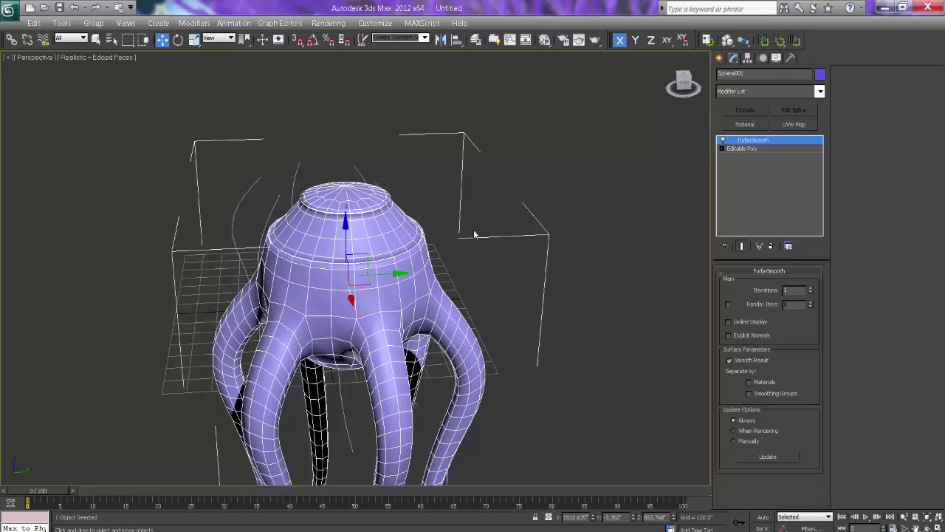
{"action": "key", "text": "F4"}
{"action": "middle_click_drag", "start_coordinate": [473, 285], "coordinate": [449, 291], "text": "alt"}
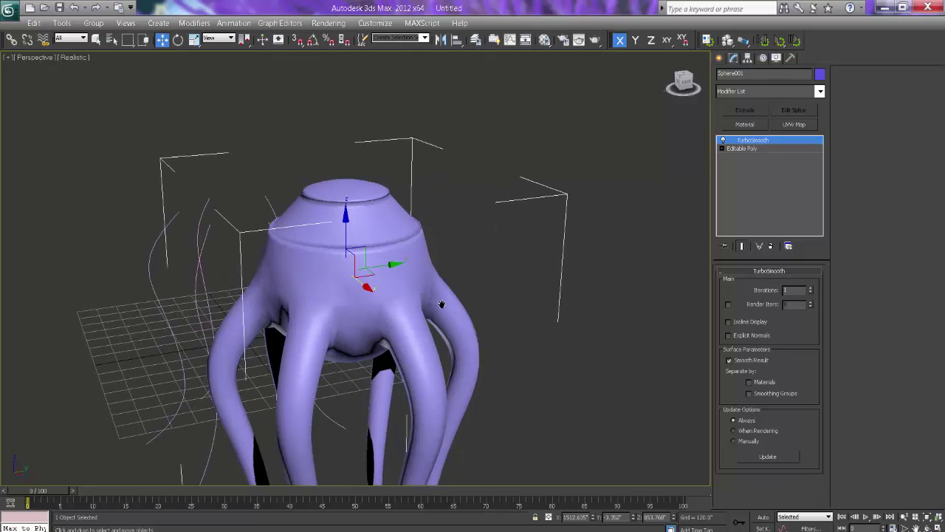
{"action": "scroll", "coordinate": [446, 277], "scroll_direction": "down", "scroll_amount": 5}
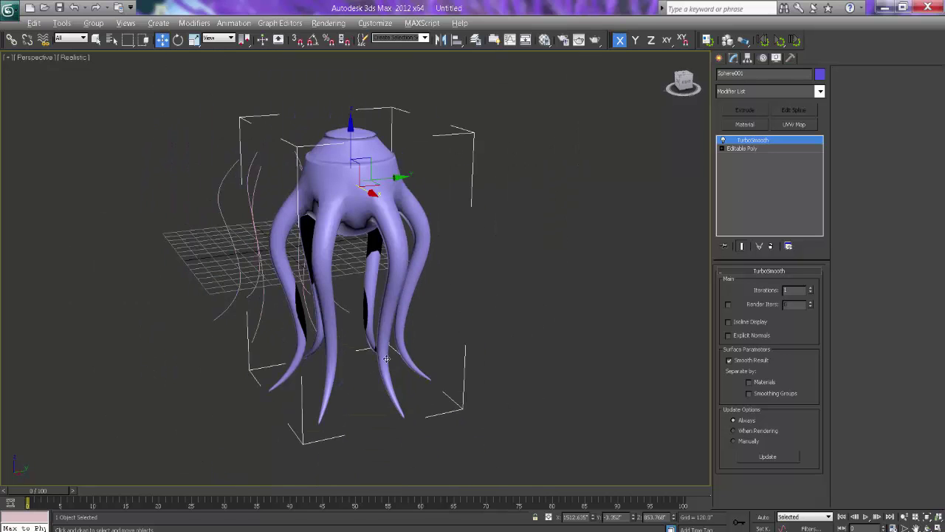
{"action": "middle_click_drag", "start_coordinate": [421, 362], "coordinate": [393, 355], "text": "alt"}
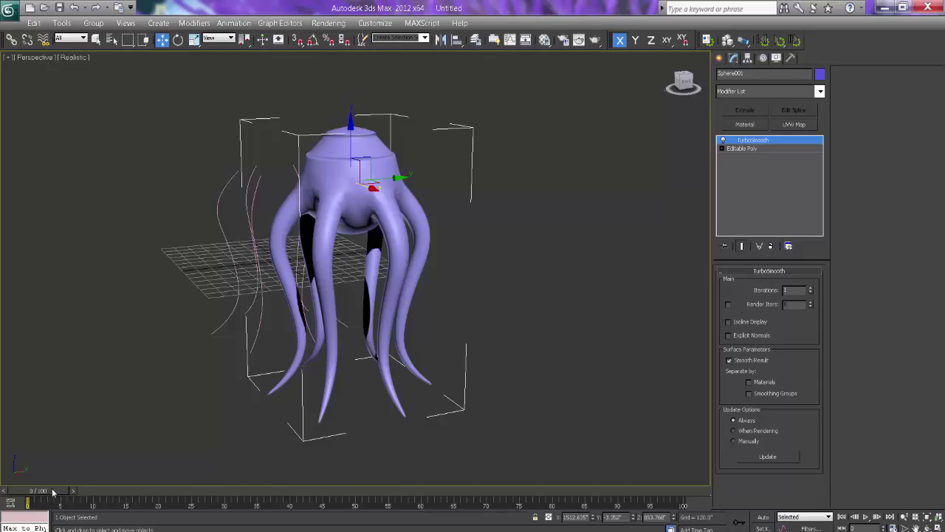
{"action": "left_click_drag", "start_coordinate": [53, 492], "coordinate": [176, 494]}
Step: Turn on Auto Key and, at frame 100, rotate the jellyfish about its Z axis
{"action": "key", "text": "w"}
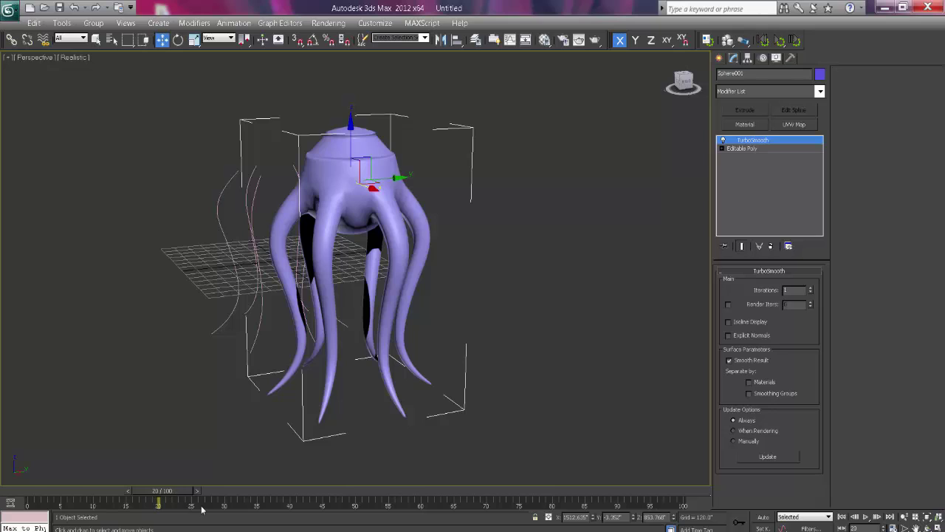
{"action": "left_click", "coordinate": [764, 516]}
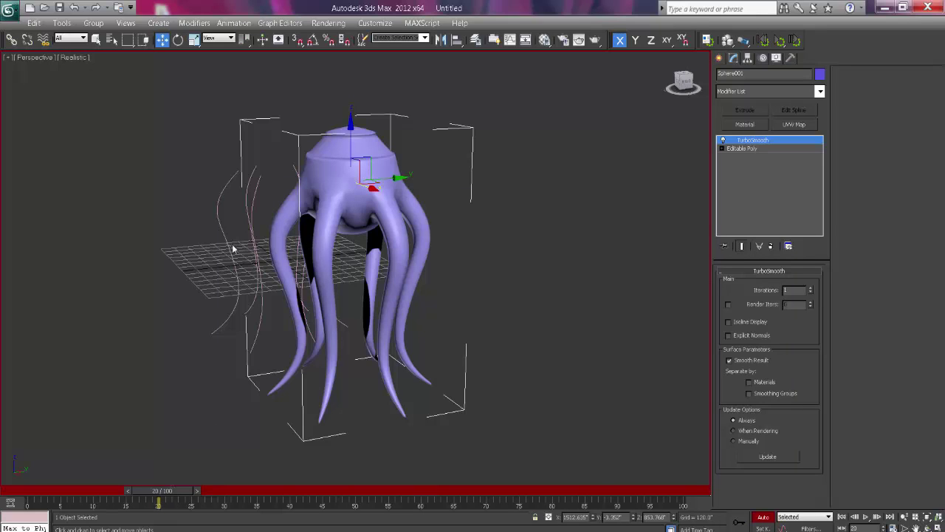
{"action": "key", "text": "alt"}
{"action": "key", "text": "e"}
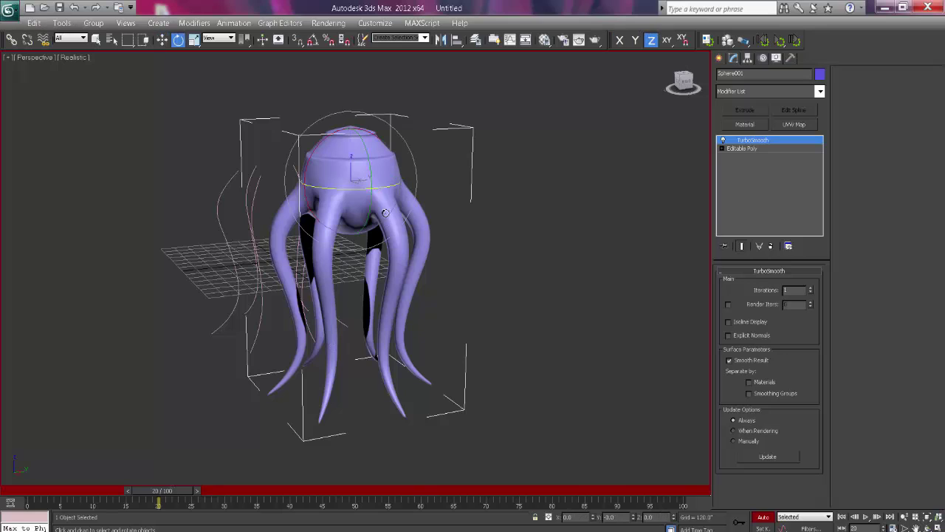
{"action": "left_click_drag", "start_coordinate": [175, 489], "coordinate": [563, 490]}
{"action": "left_click_drag", "start_coordinate": [716, 506], "coordinate": [764, 508]}
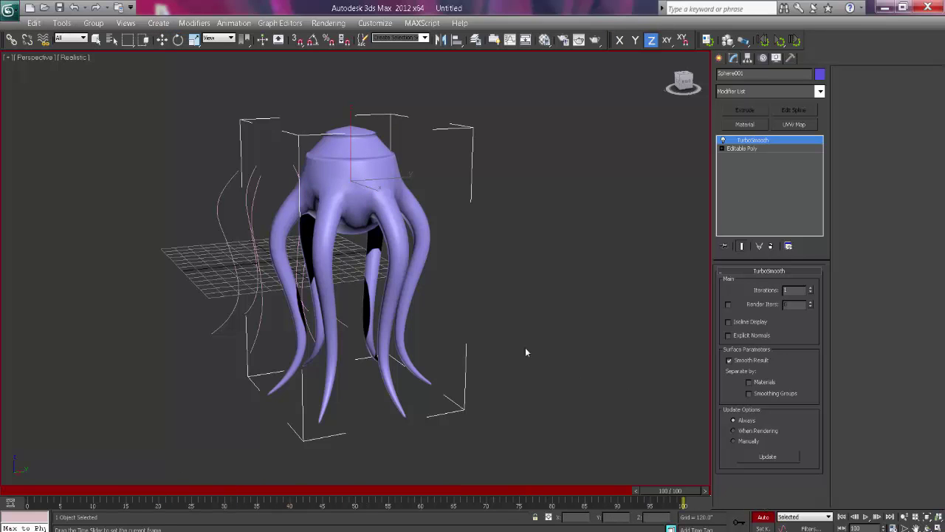
{"action": "key", "text": "e"}
{"action": "left_click_drag", "start_coordinate": [344, 190], "coordinate": [862, 206]}
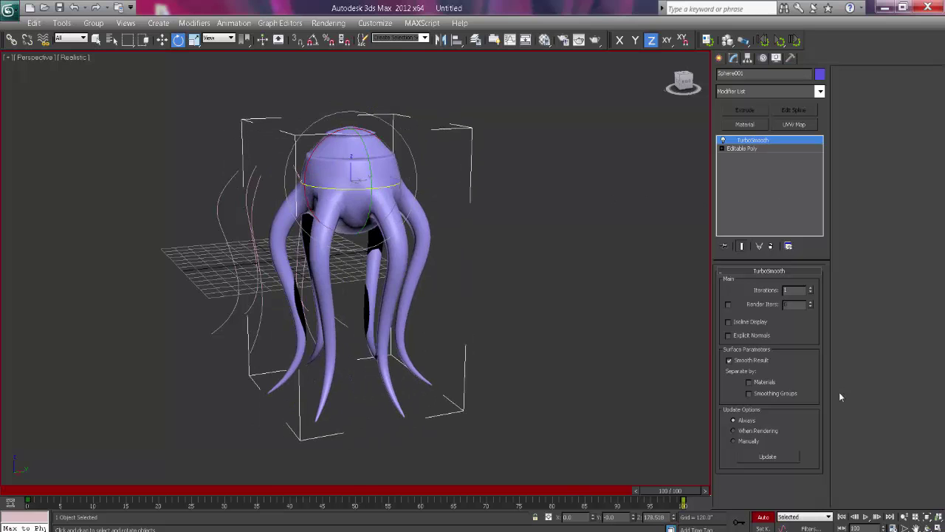
Step: Replace that rotation with a 158° Z spin at frame 100 and preview the playback
{"action": "left_click", "coordinate": [866, 517]}
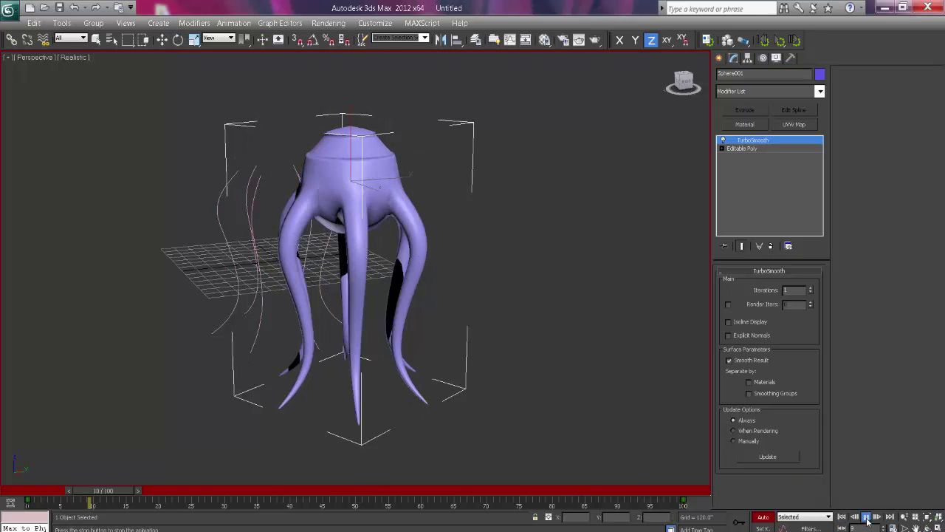
{"action": "left_click", "coordinate": [866, 516]}
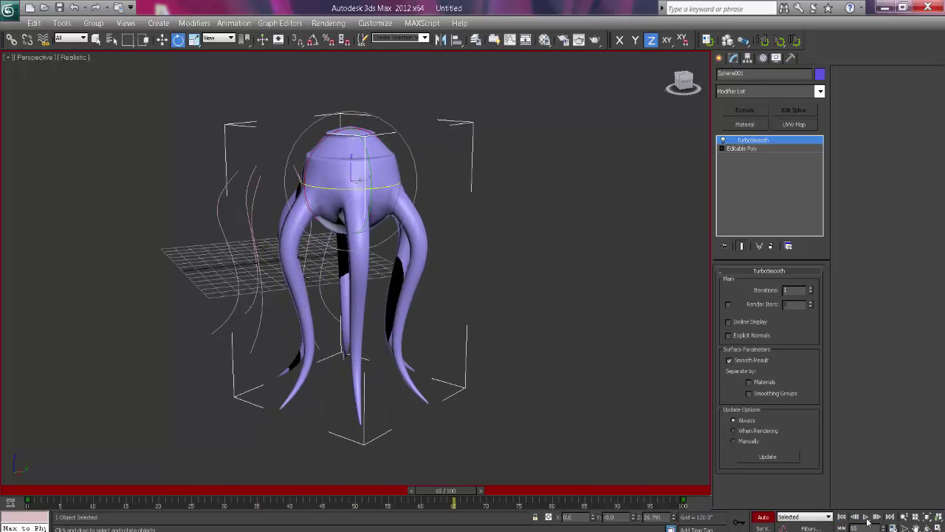
{"action": "key", "text": "ctrl+z"}
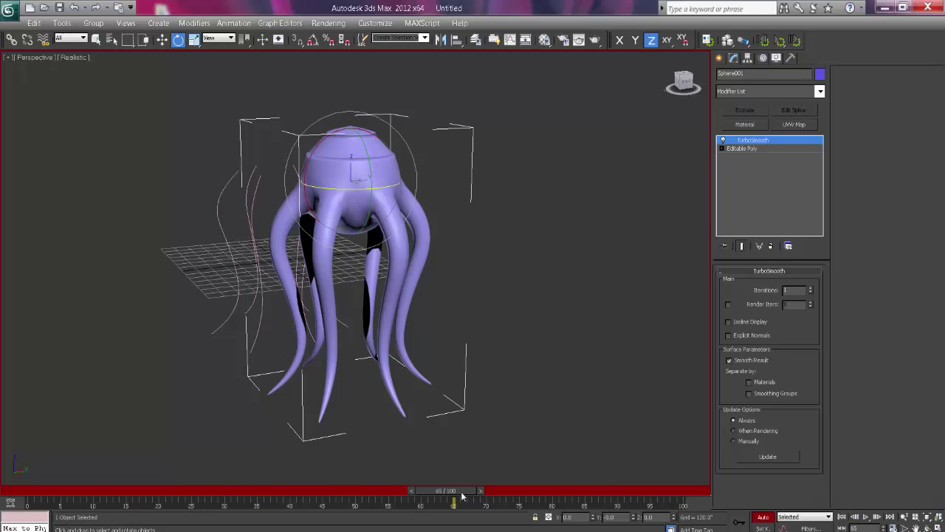
{"action": "left_click_drag", "start_coordinate": [462, 496], "coordinate": [682, 497]}
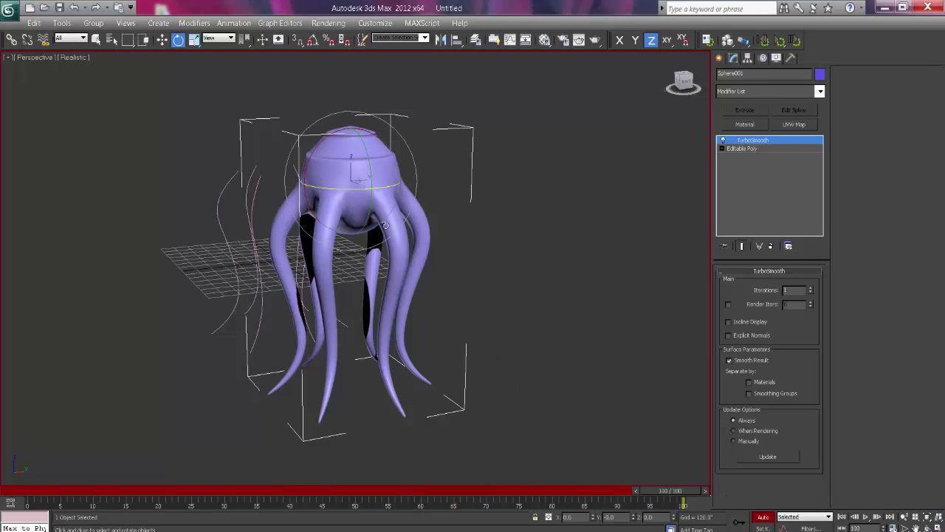
{"action": "left_click_drag", "start_coordinate": [344, 189], "coordinate": [529, 248]}
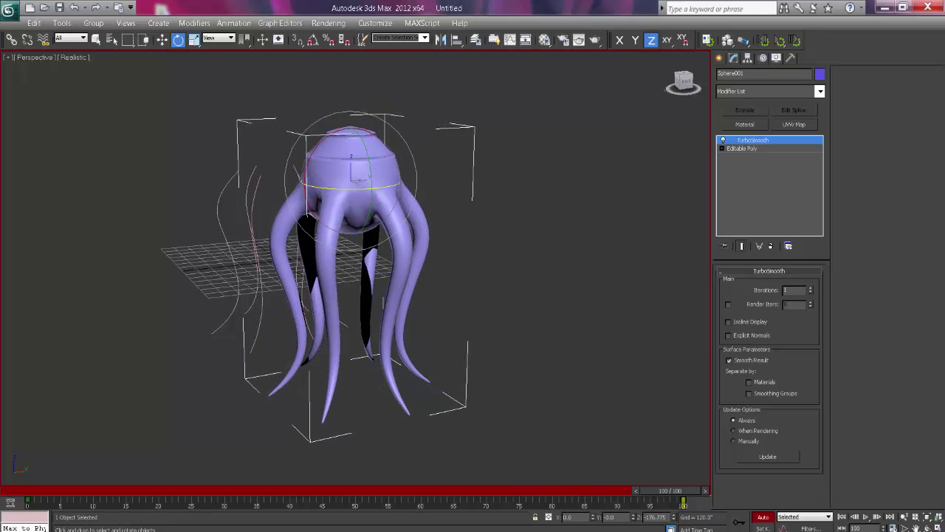
{"action": "left_click", "coordinate": [865, 517]}
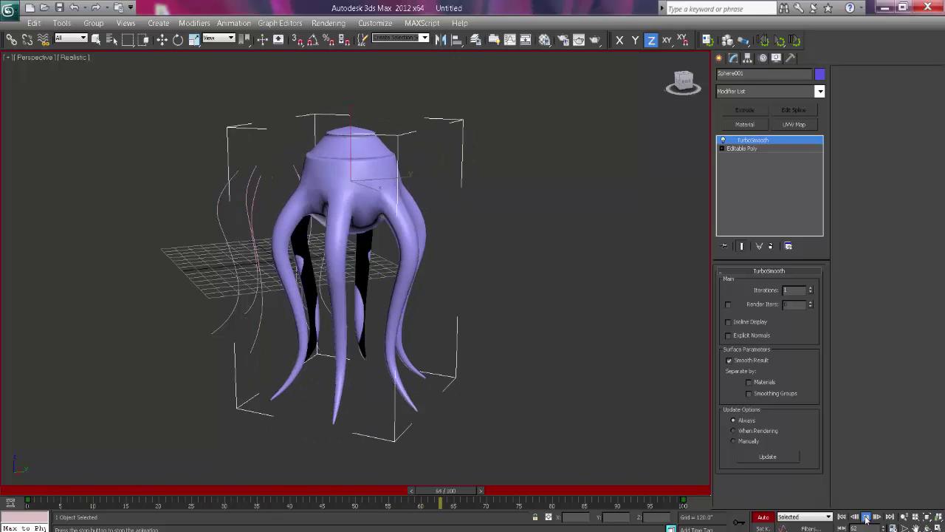
{"action": "left_click", "coordinate": [866, 516]}
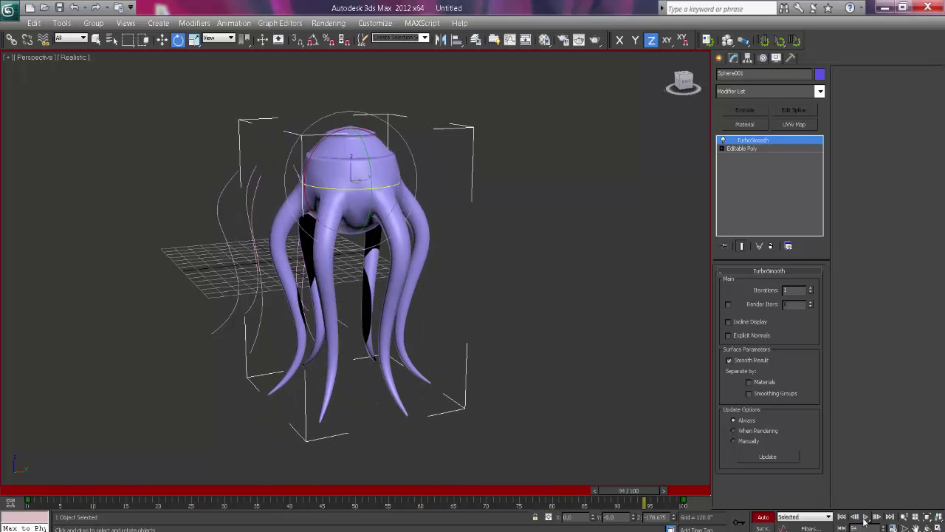
Step: Turn off Auto Key and temporarily disable TurboSmooth in the modifier stack
{"action": "left_click", "coordinate": [763, 516]}
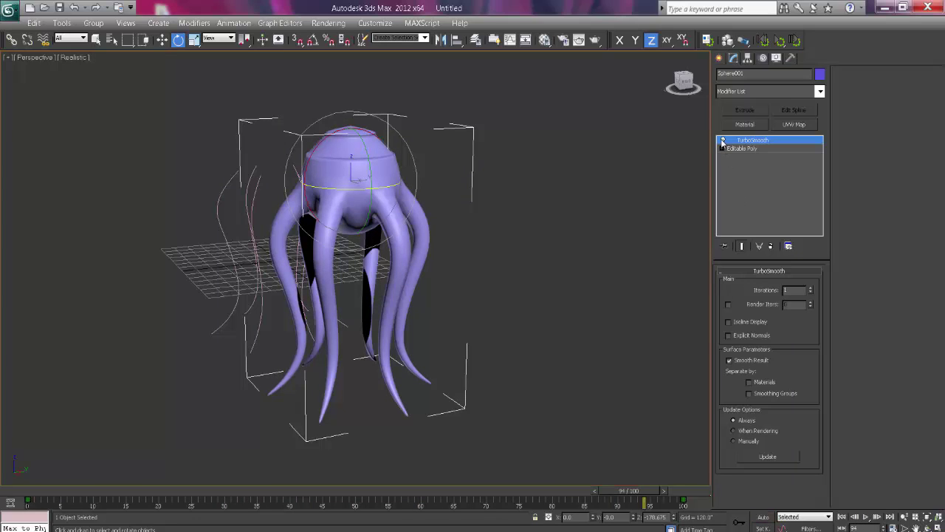
{"action": "left_click", "coordinate": [723, 140]}
{"action": "left_click", "coordinate": [722, 149]}
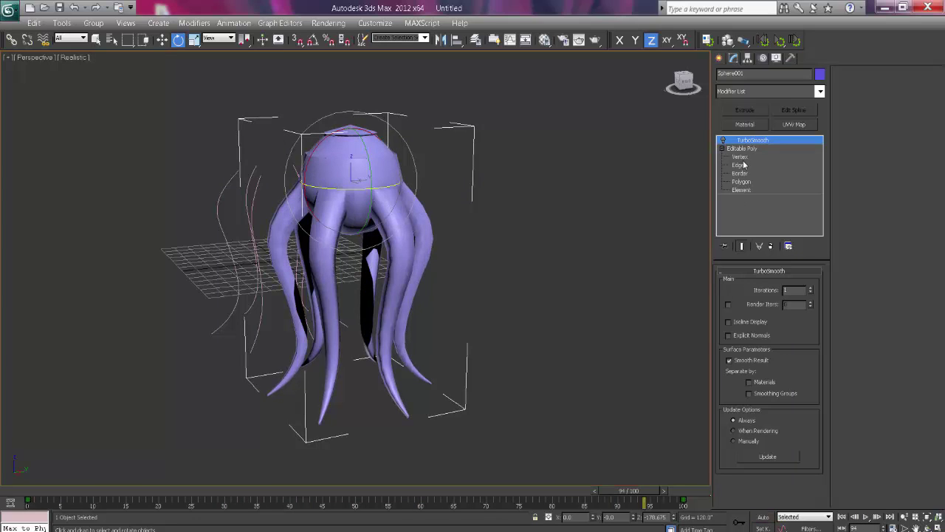
{"action": "left_click", "coordinate": [722, 148]}
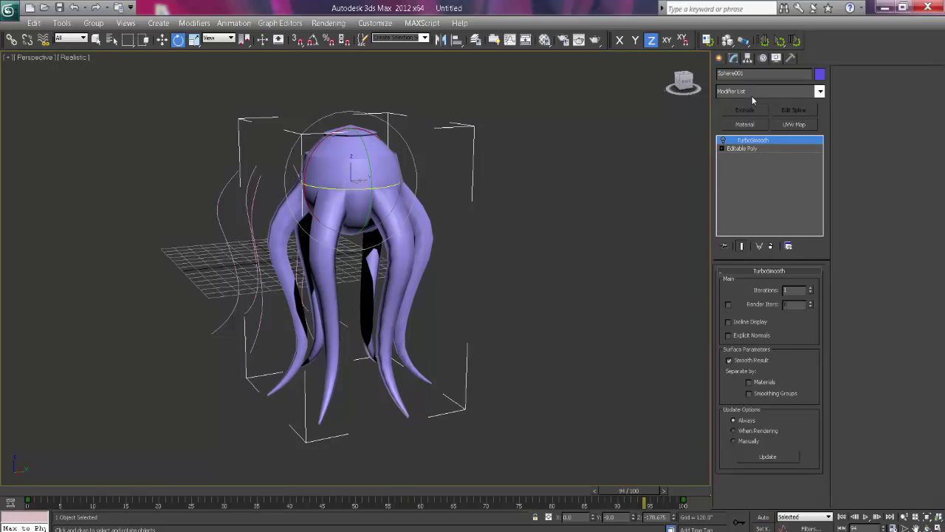
Step: Add a Flex modifier on top of the stack and select its Center sub-object level
{"action": "left_click", "coordinate": [751, 94]}
{"action": "key", "text": "f"}
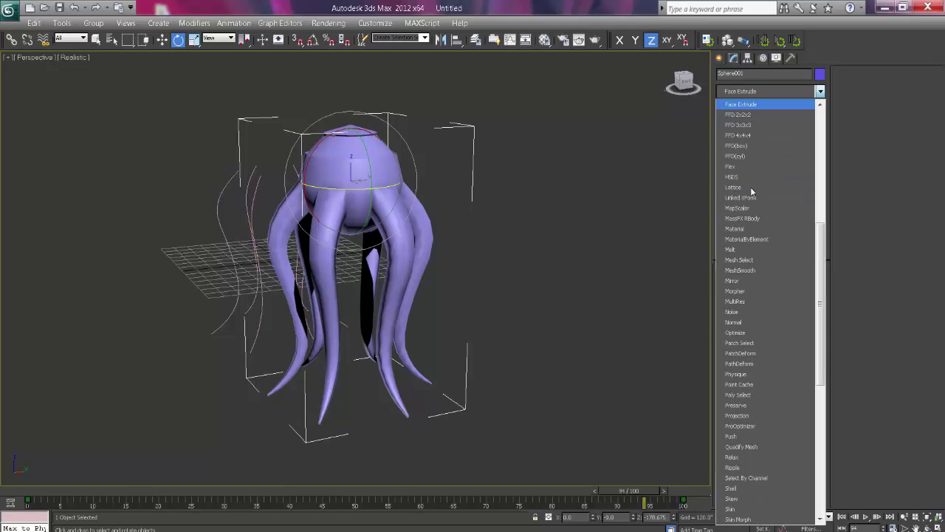
{"action": "left_click", "coordinate": [733, 167]}
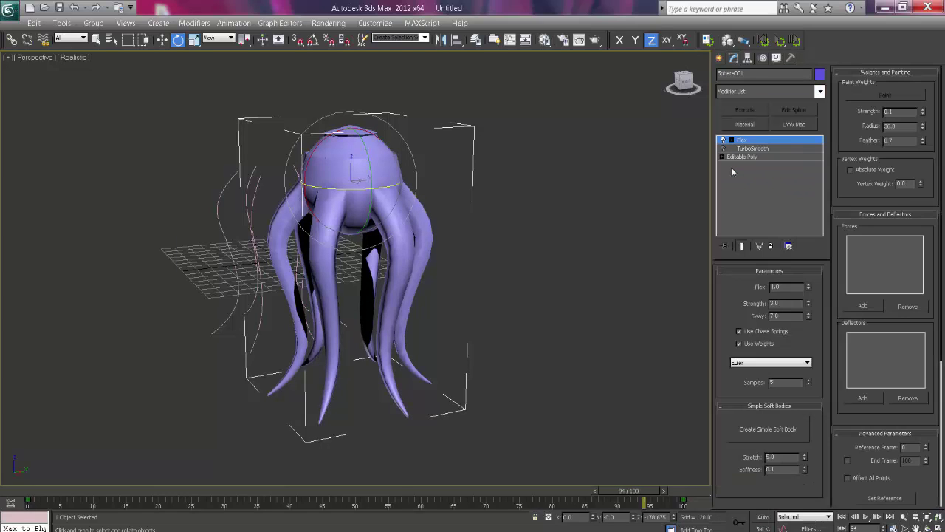
{"action": "left_click", "coordinate": [732, 141]}
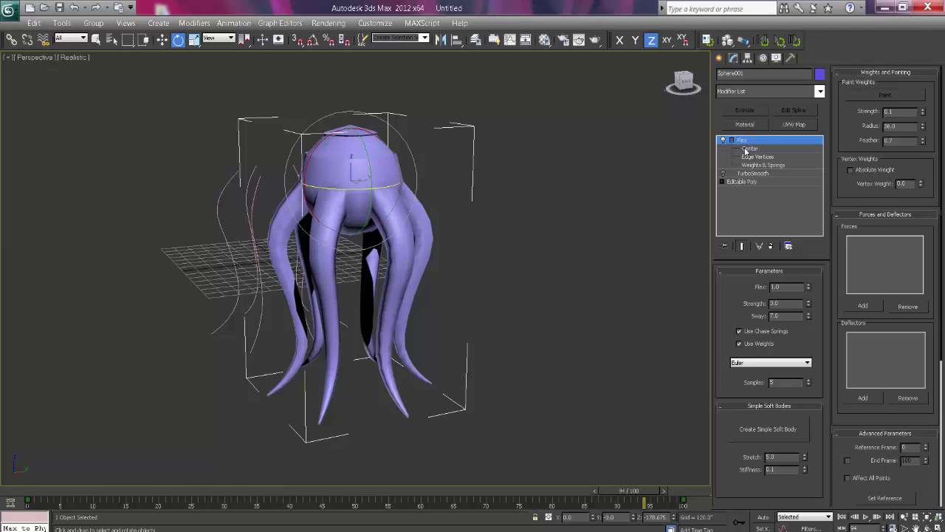
{"action": "left_click", "coordinate": [750, 148]}
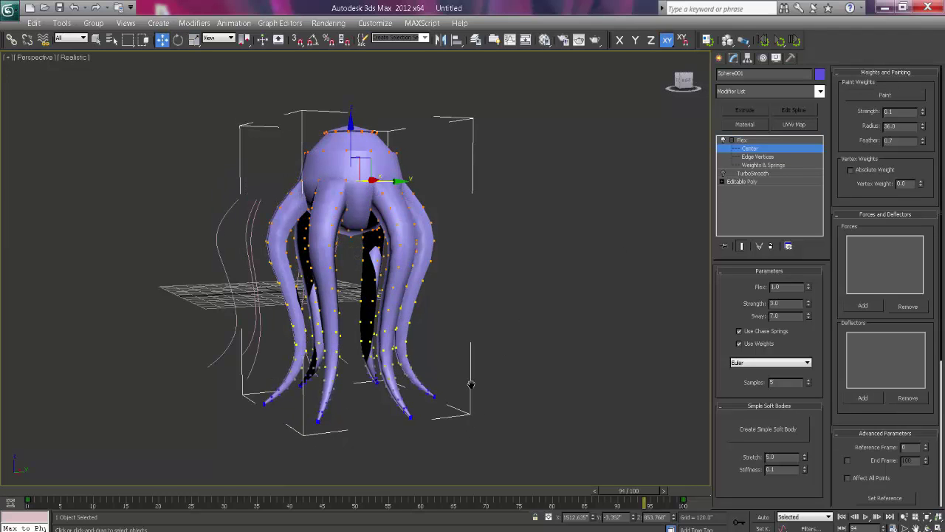
{"action": "middle_click_drag", "start_coordinate": [471, 384], "coordinate": [475, 454], "text": "alt"}
{"action": "left_click_drag", "start_coordinate": [213, 271], "coordinate": [196, 206]}
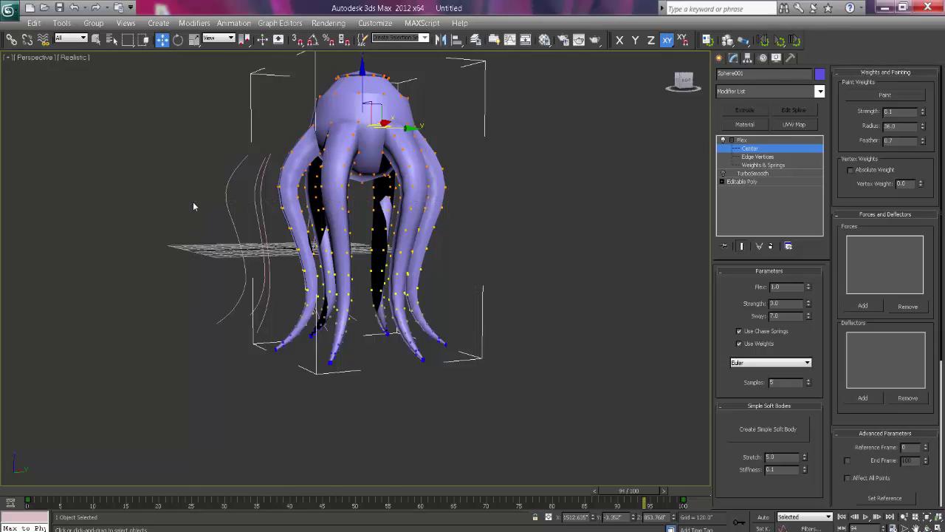
Step: Create a simple soft body with the default vertex influence and set Flex to 3.0
{"action": "left_click", "coordinate": [756, 435]}
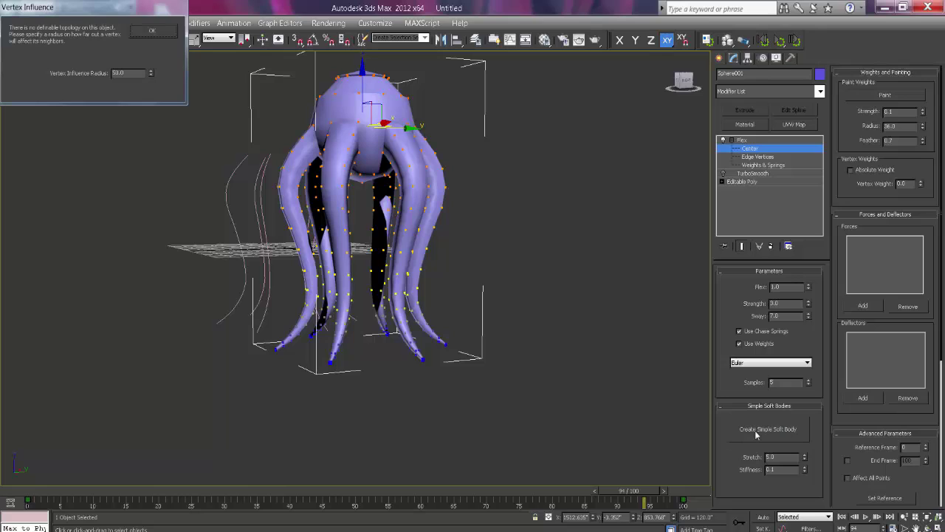
{"action": "left_click", "coordinate": [153, 32]}
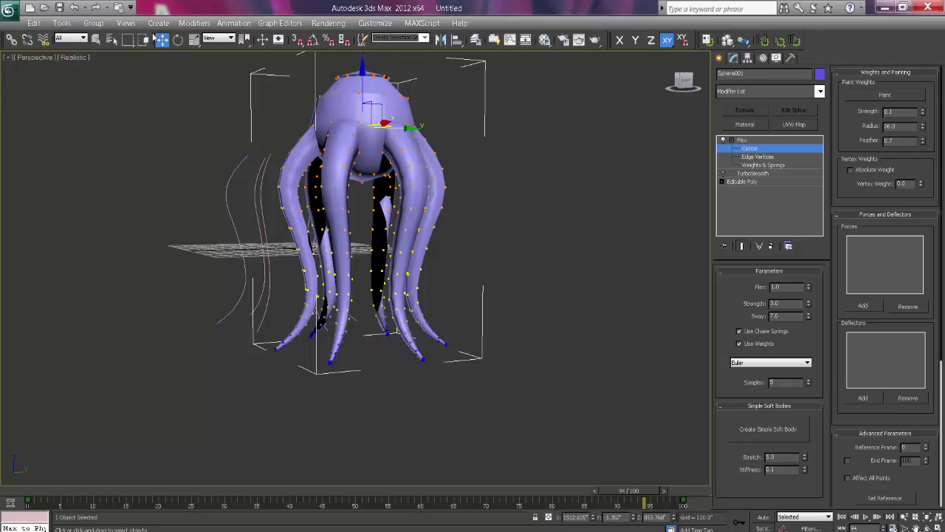
{"action": "double_click", "coordinate": [789, 286]}
{"action": "left_click", "coordinate": [719, 59]}
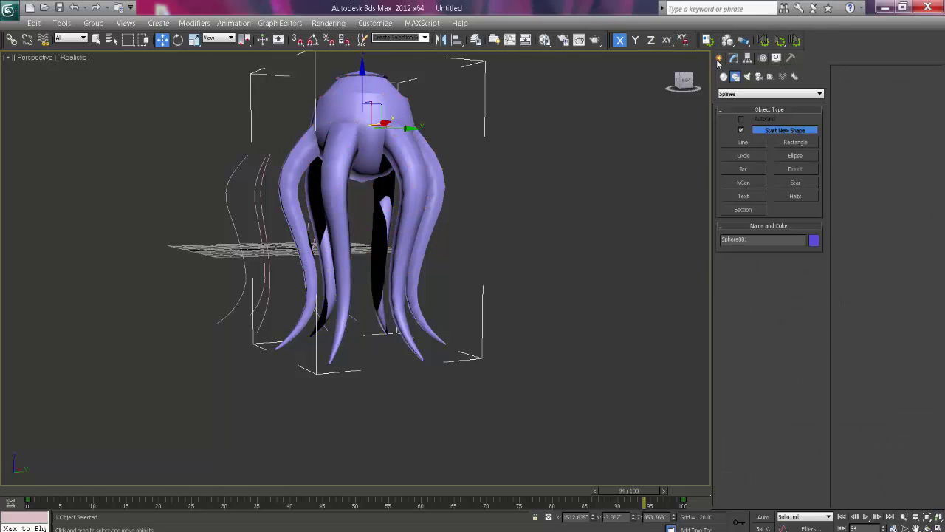
Step: Play back the animation to watch the tentacles sway as the jellyfish spins
{"action": "left_click", "coordinate": [866, 519]}
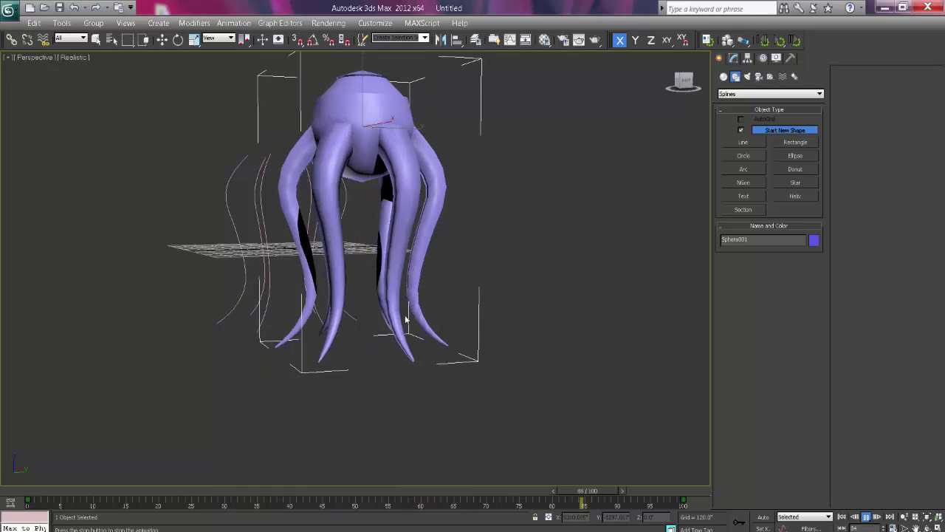
{"action": "middle_click_drag", "start_coordinate": [407, 316], "coordinate": [465, 363], "text": "alt"}
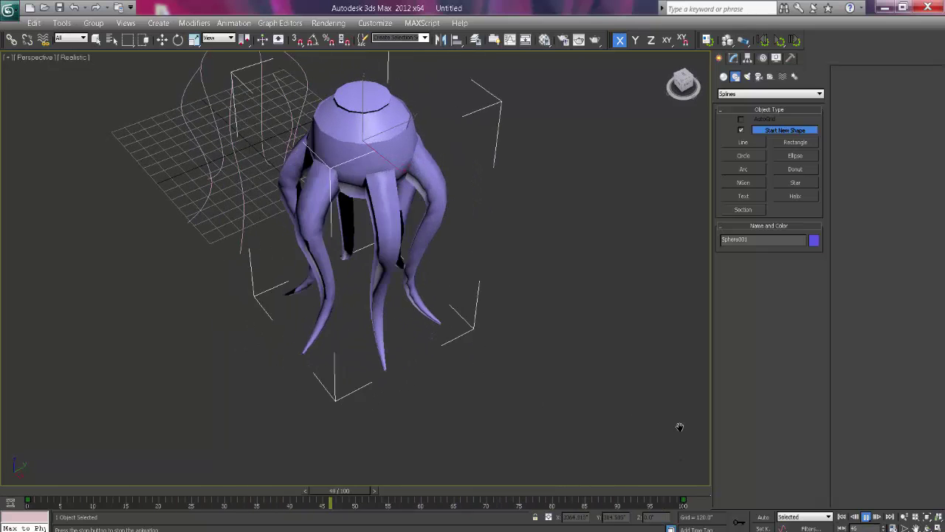
{"action": "left_click", "coordinate": [867, 517]}
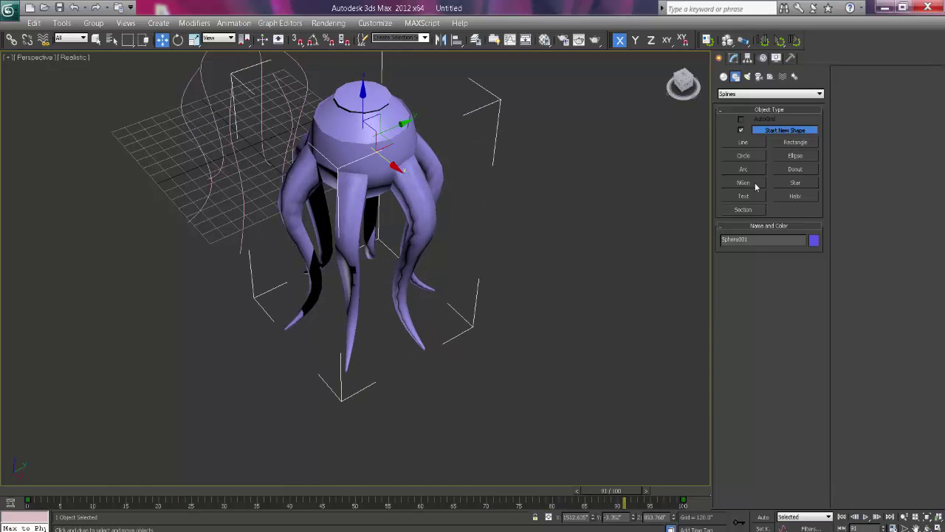
{"action": "left_click", "coordinate": [733, 58]}
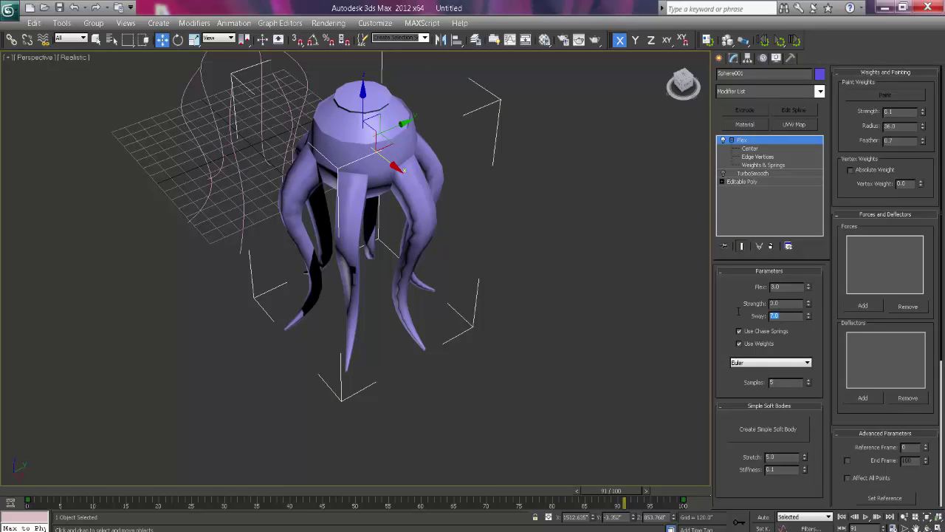
Step: Set Sway to 20 and Flex to 5, then preview the sway by playing the animation
{"action": "type", "text": "20"}
{"action": "key", "text": "Return"}
{"action": "type", "text": "5"}
{"action": "key", "text": "Return"}
{"action": "left_click", "coordinate": [867, 517]}
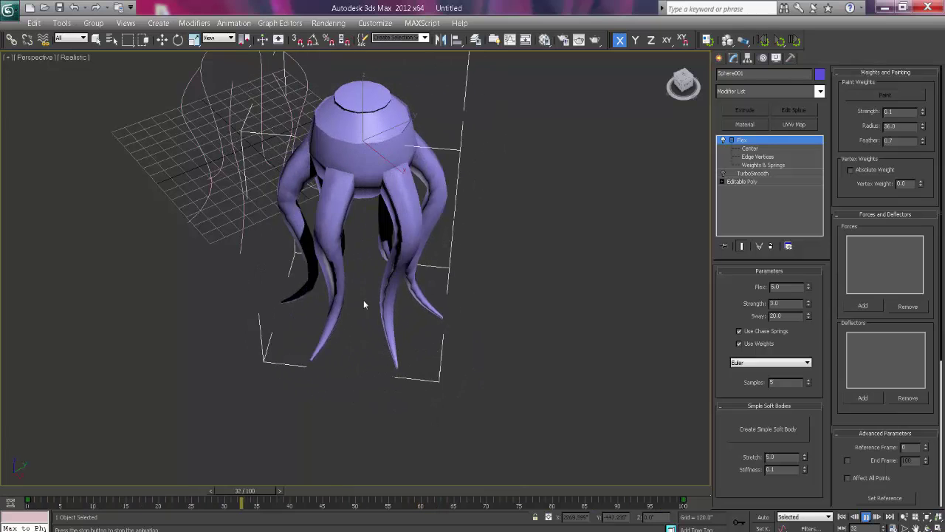
{"action": "left_click", "coordinate": [865, 519]}
{"action": "key", "text": "w"}
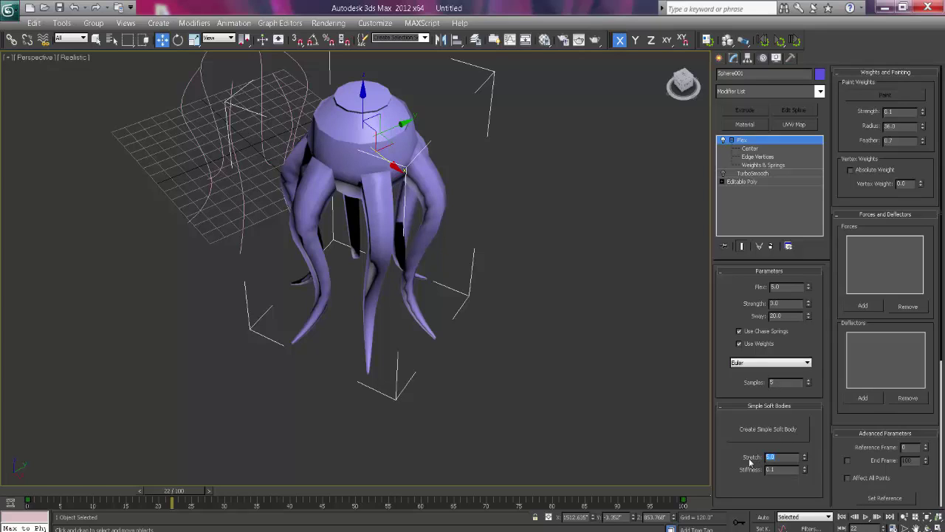
Step: Rebuild the simple soft body with the new Stretch value and accept the vertex influence radius
{"action": "left_click", "coordinate": [753, 434]}
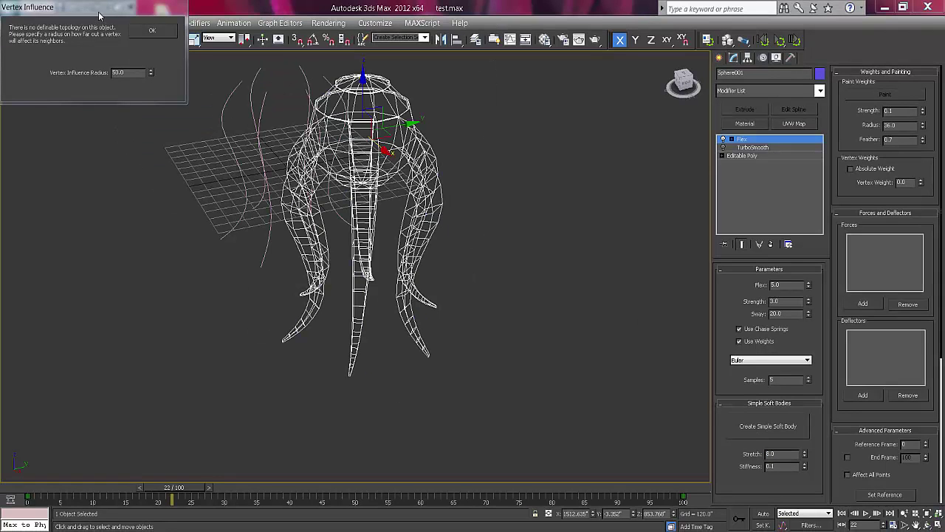
{"action": "left_click_drag", "start_coordinate": [99, 15], "coordinate": [231, 133]}
{"action": "left_click", "coordinate": [285, 151]}
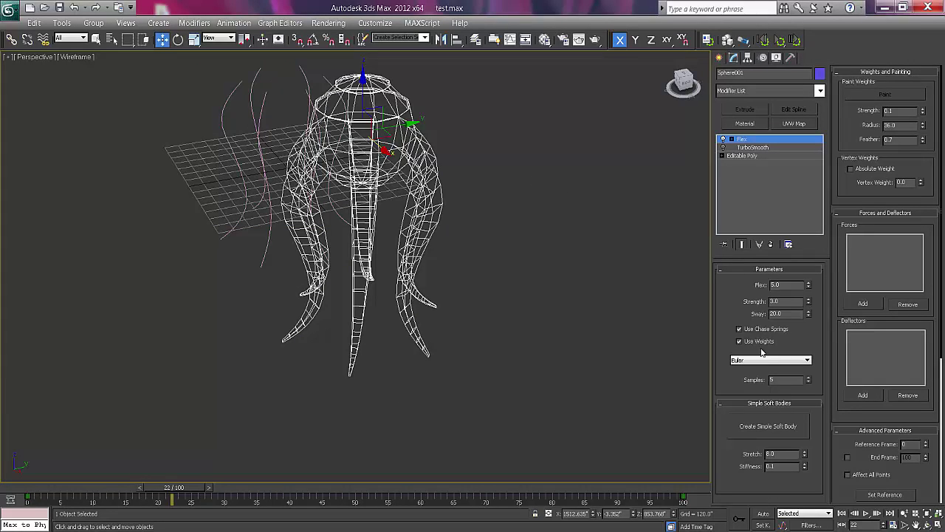
Step: Preview the flex, then try Flex values of 10 and 25
{"action": "left_click", "coordinate": [866, 513]}
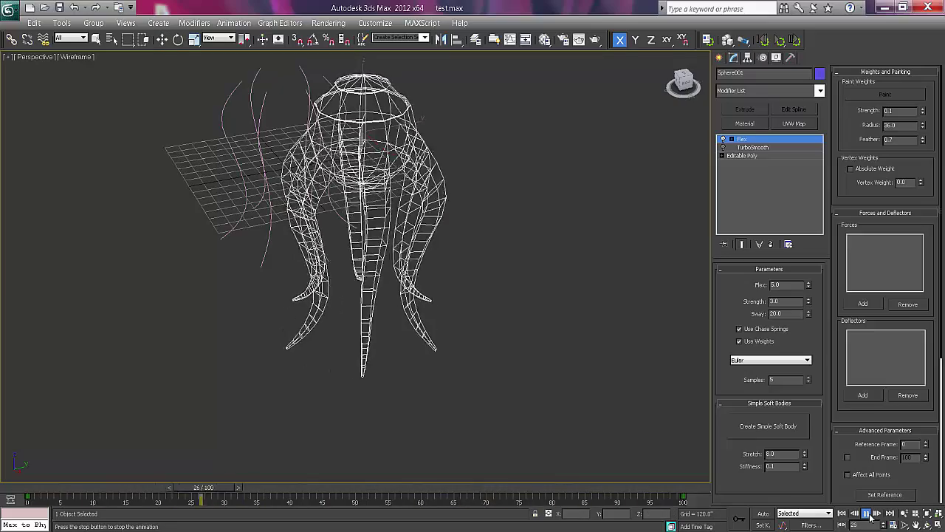
{"action": "left_click", "coordinate": [866, 513]}
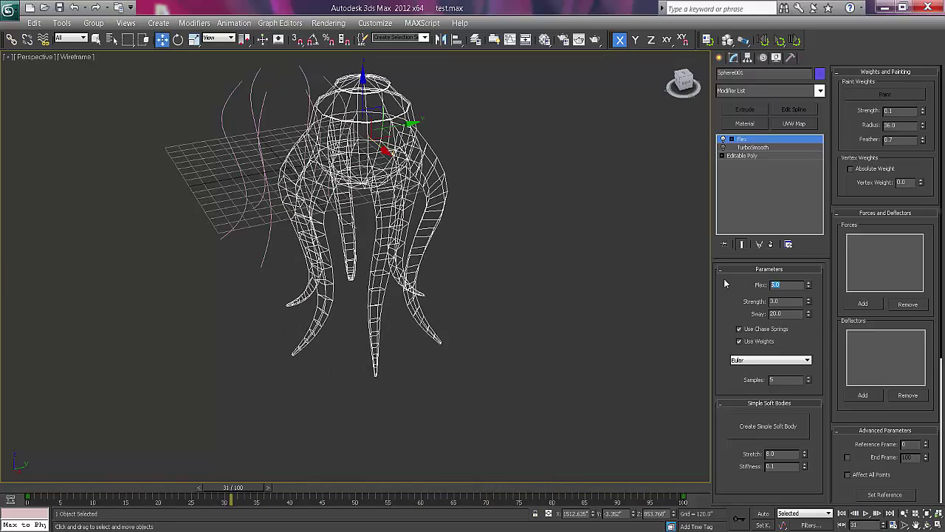
{"action": "type", "text": "10"}
{"action": "key", "text": "Return"}
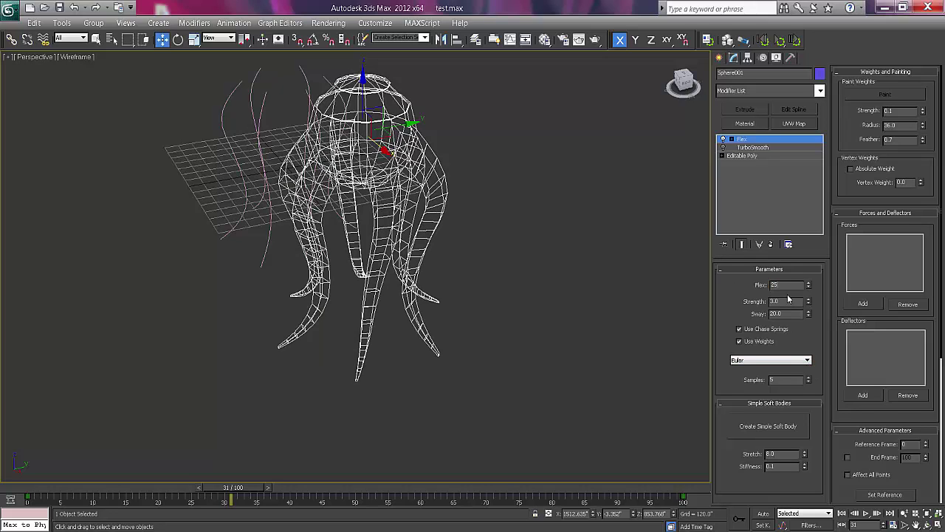
{"action": "type", "text": "25"}
{"action": "key", "text": "Return"}
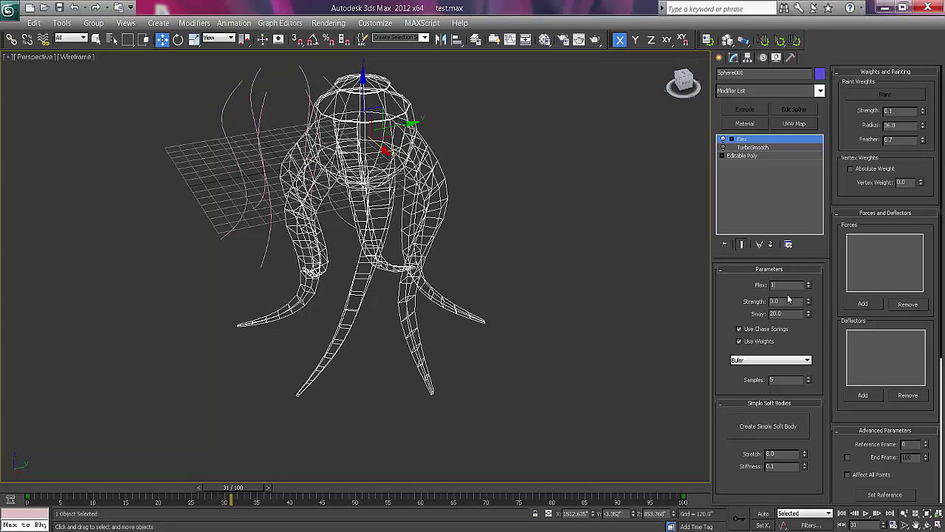
Step: Settle on Flex 15, play the animation and return the viewport to shaded display
{"action": "type", "text": "15"}
{"action": "key", "text": "Return"}
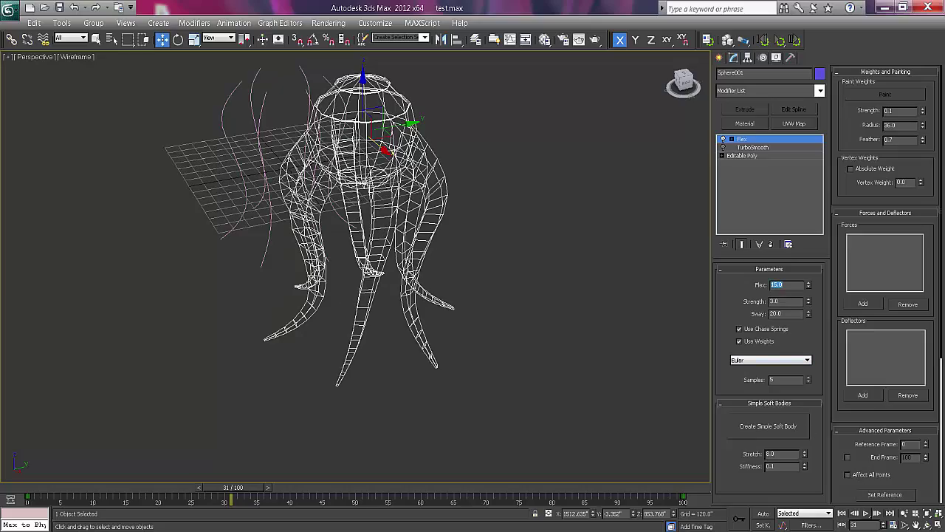
{"action": "left_click", "coordinate": [865, 512]}
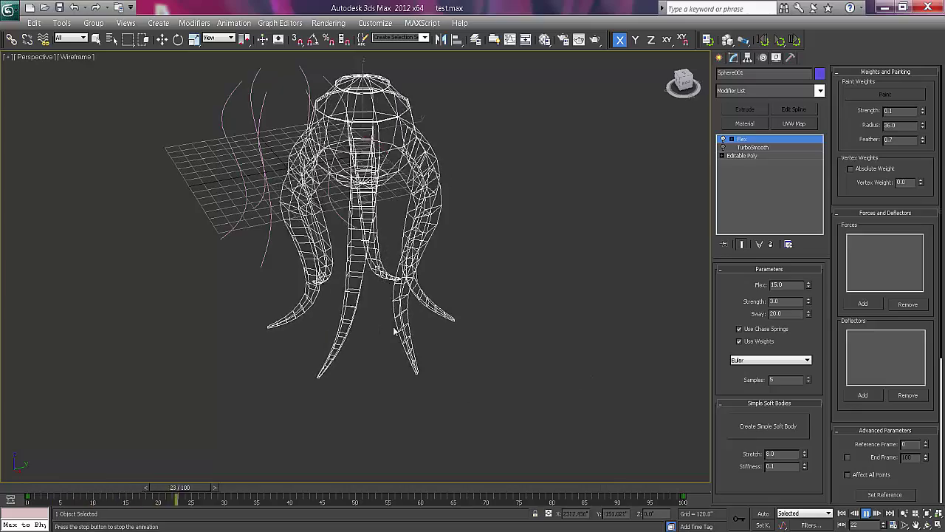
{"action": "key", "text": "F3"}
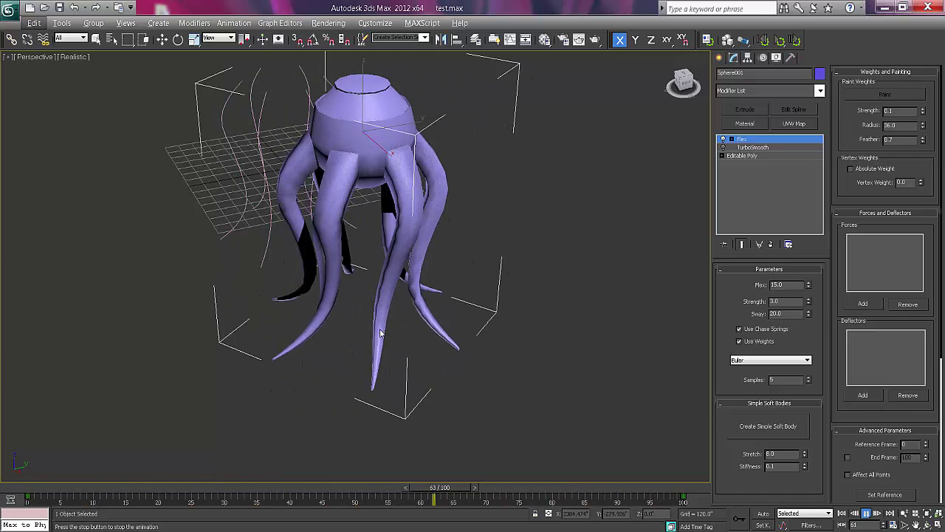
Step: Extend the animation to 103 frames, then raise Flex to 20 and replay to preview the sway
{"action": "key", "text": "/"}
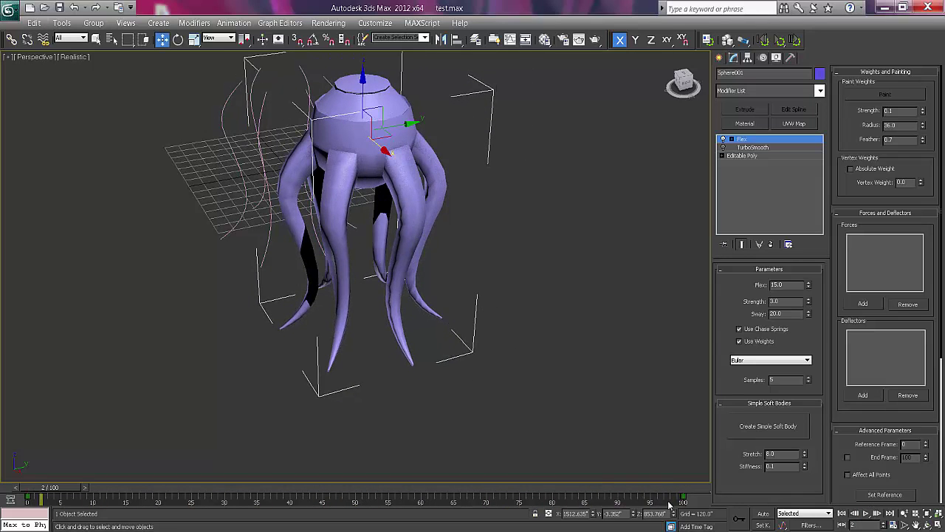
{"action": "mouse_move", "coordinate": [668, 505]}
{"action": "right_mouse_down", "text": "ctrl+alt"}
{"action": "mouse_move", "coordinate": [687, 500]}
{"action": "mouse_move", "coordinate": [665, 499]}
{"action": "right_mouse_up", "text": "ctrl+alt"}
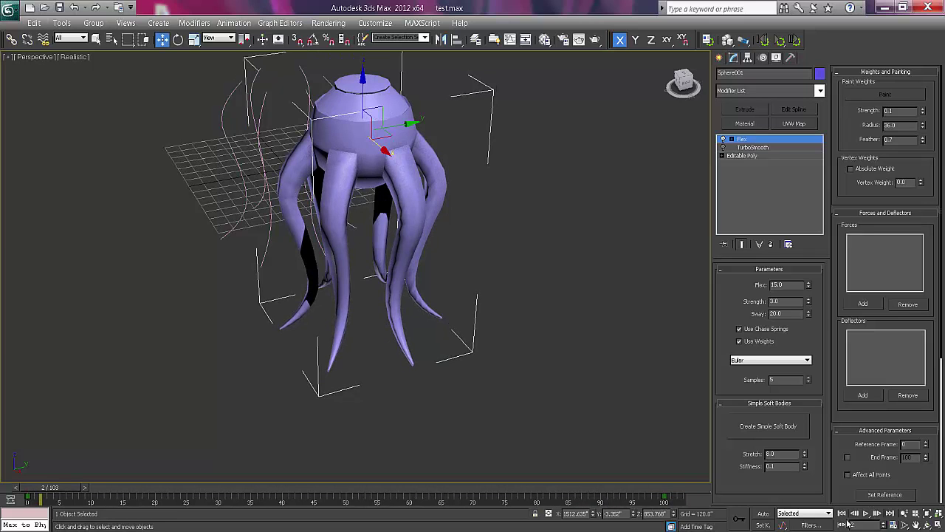
{"action": "left_click", "coordinate": [866, 516]}
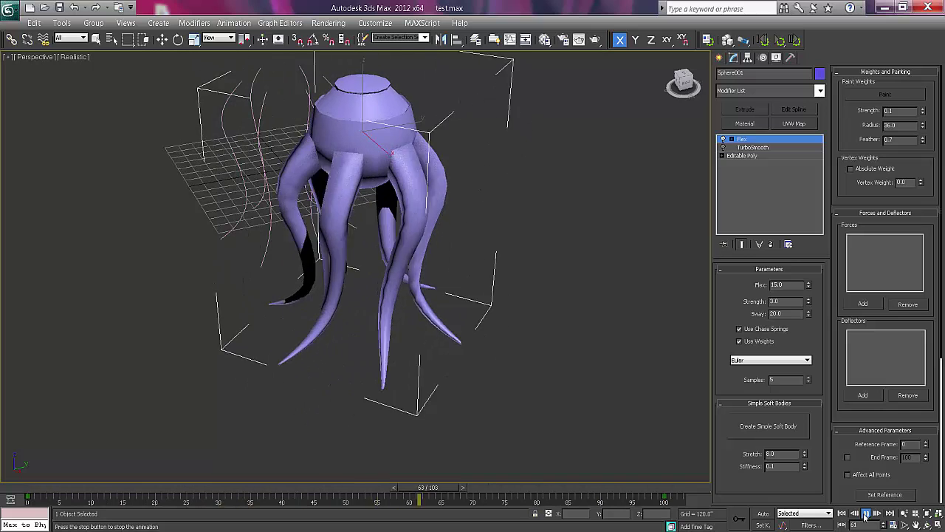
{"action": "left_click", "coordinate": [866, 514]}
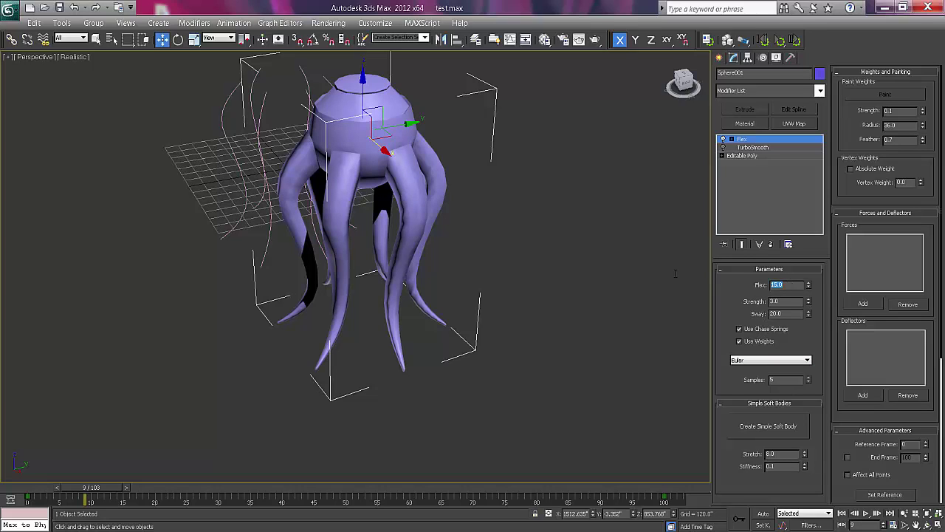
{"action": "key", "text": "Return"}
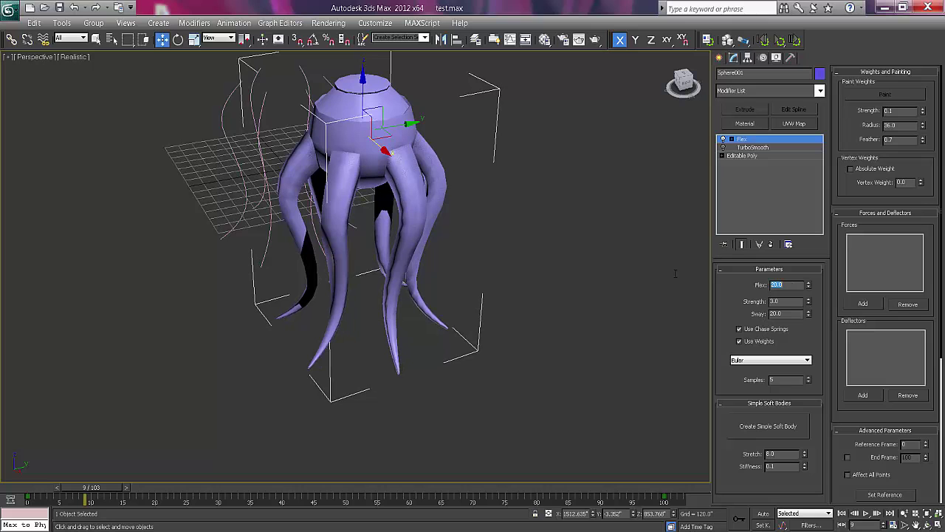
{"action": "left_click", "coordinate": [865, 513]}
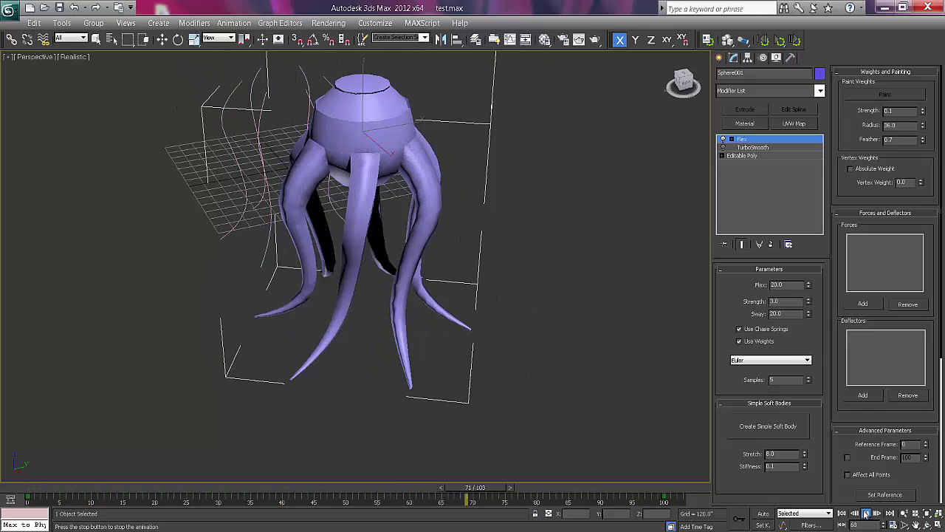
Step: Drag TurboSmooth above Flex in the modifier stack and replay the smoothed tentacle sway
{"action": "left_click", "coordinate": [865, 514]}
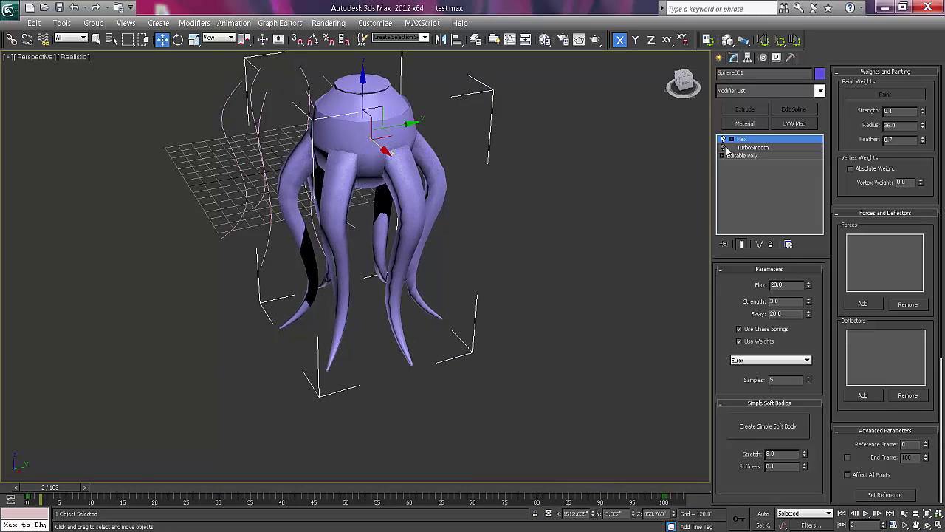
{"action": "left_click_drag", "start_coordinate": [741, 149], "coordinate": [741, 140]}
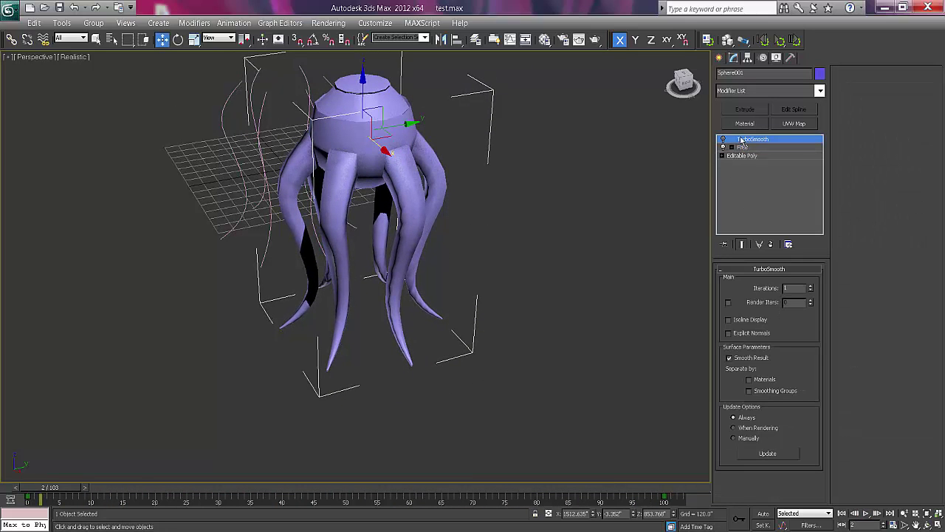
{"action": "left_click", "coordinate": [866, 514]}
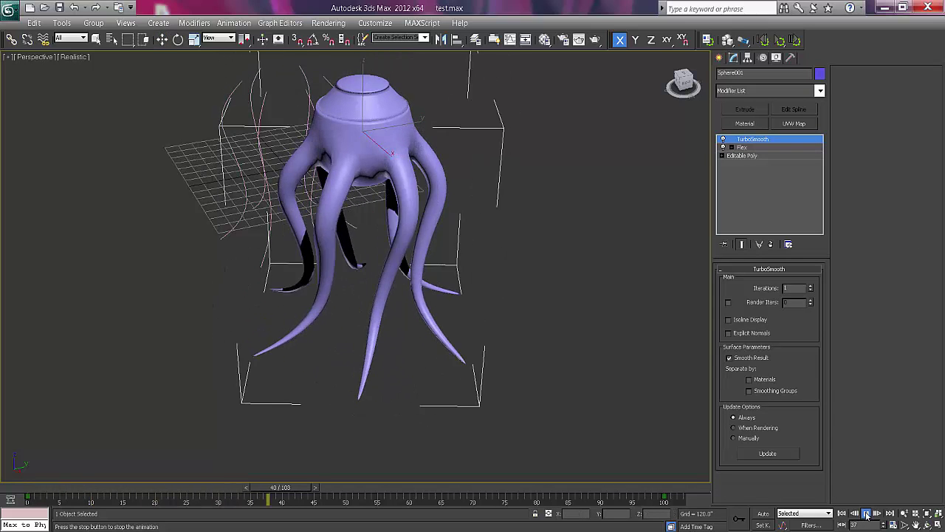